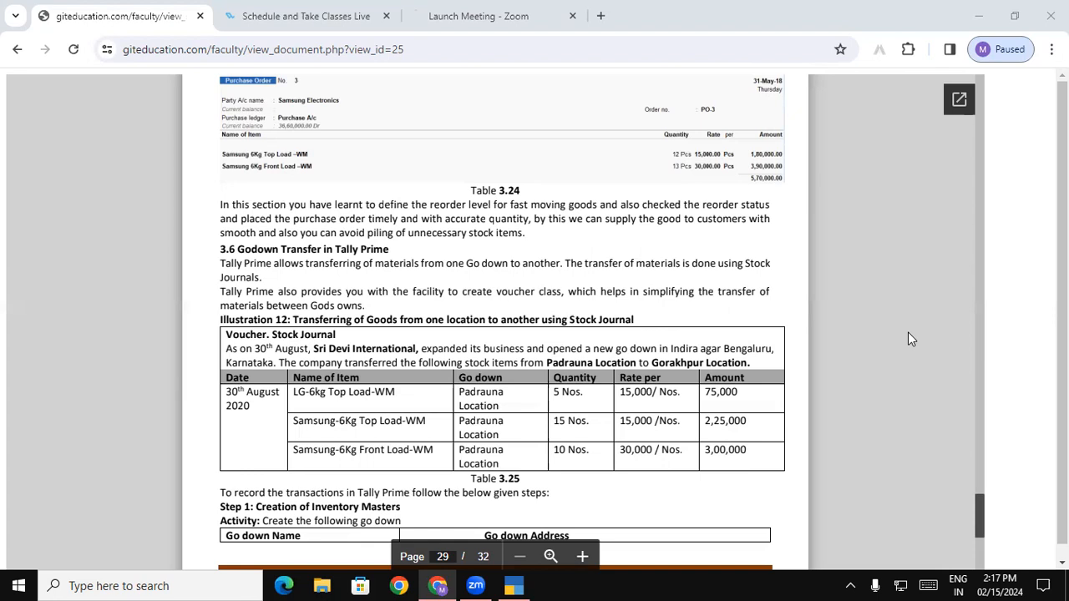
click(511, 585)
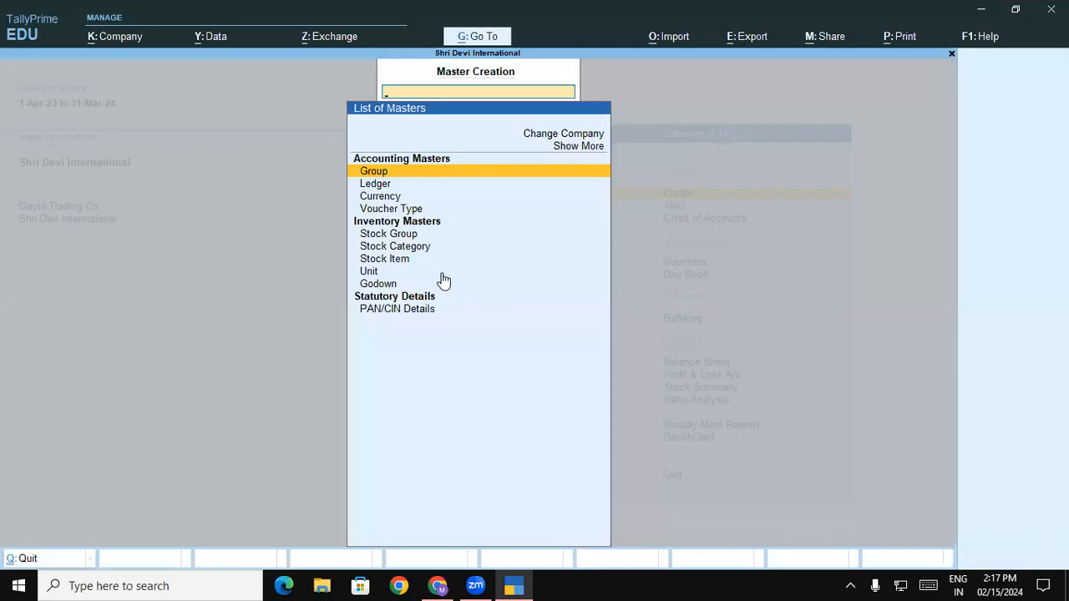
click(404, 285)
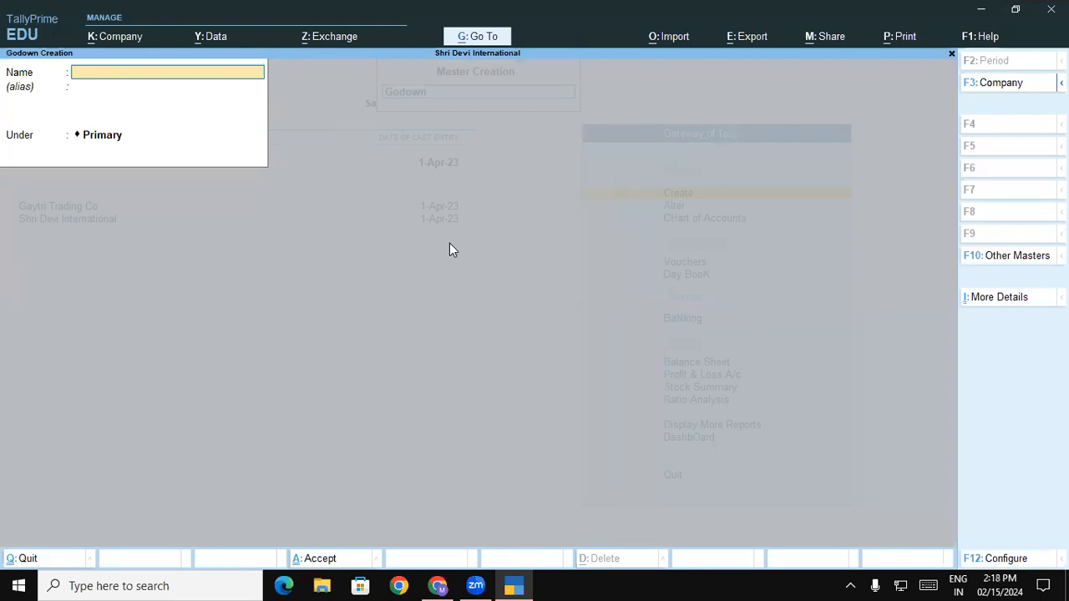
text(Zx)
key(Return)
key(Return)
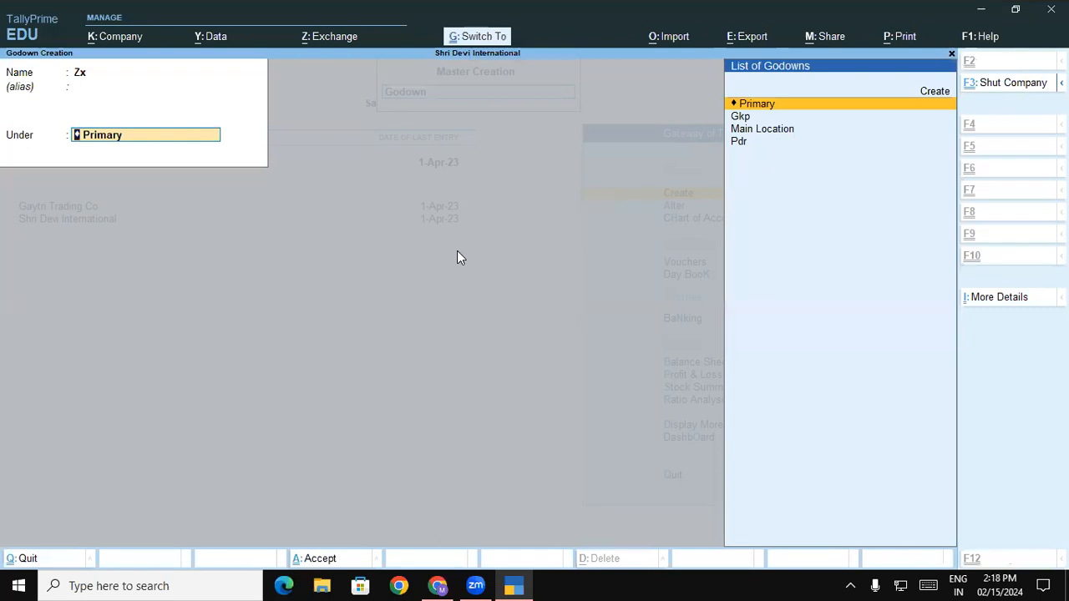
key(ctrl+i)
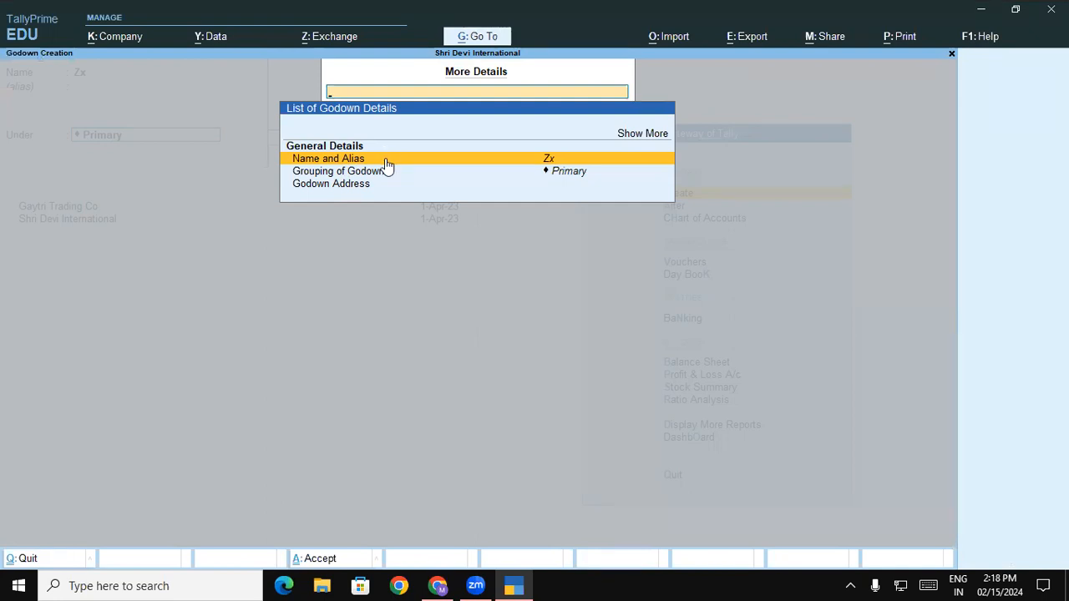
key(Escape)
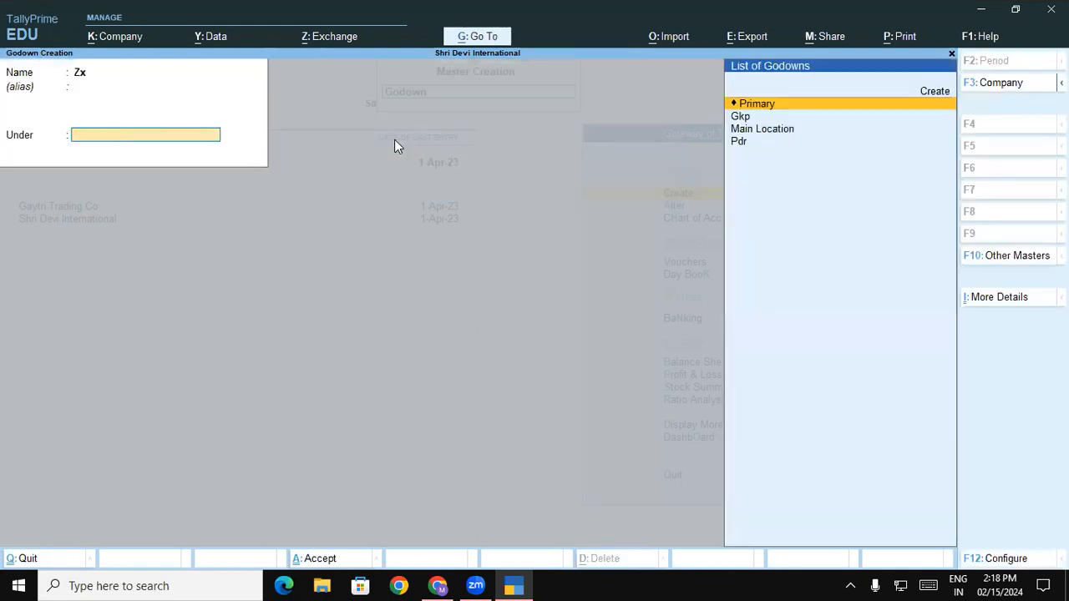
key(Escape)
key(Escape)
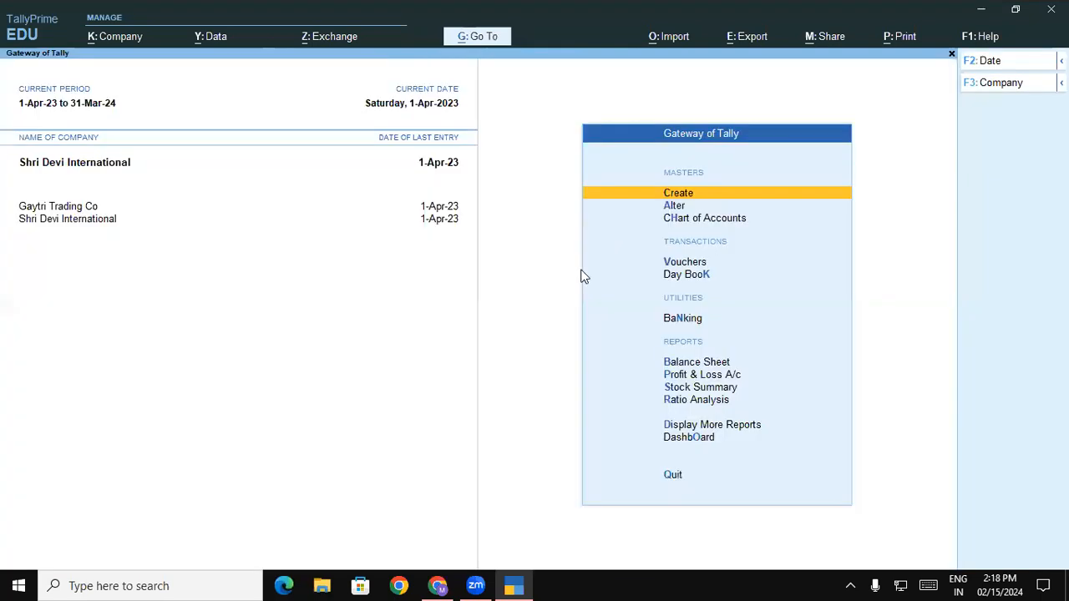
click(438, 586)
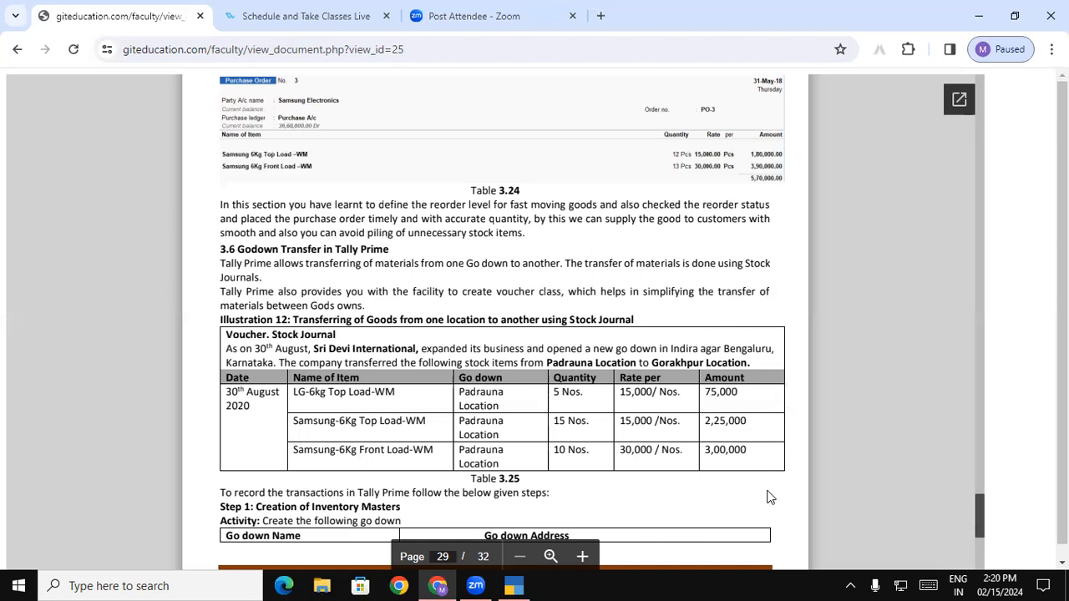
click(514, 585)
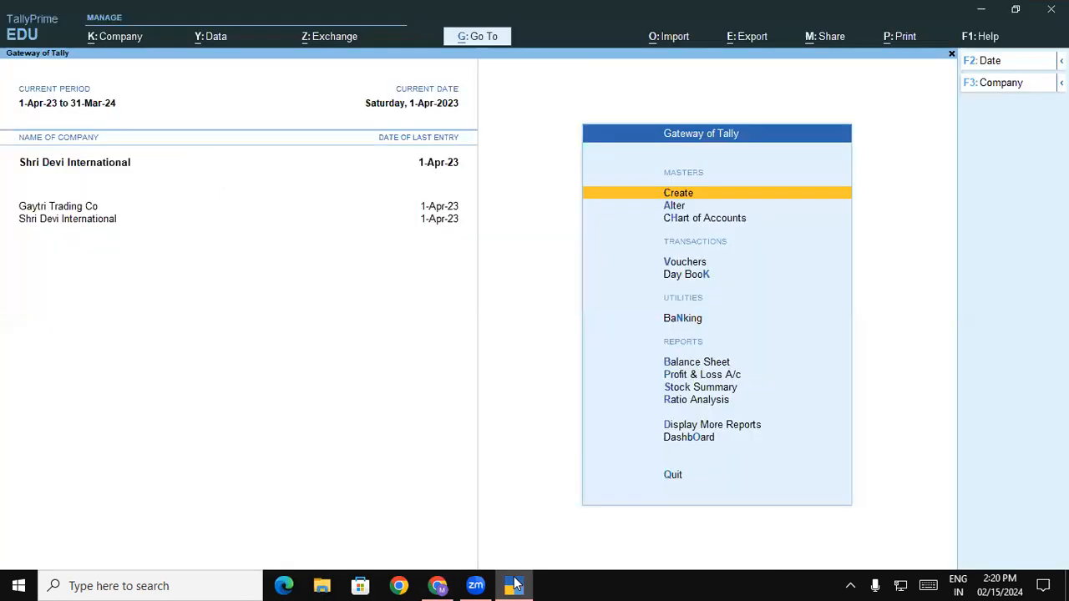
click(705, 194)
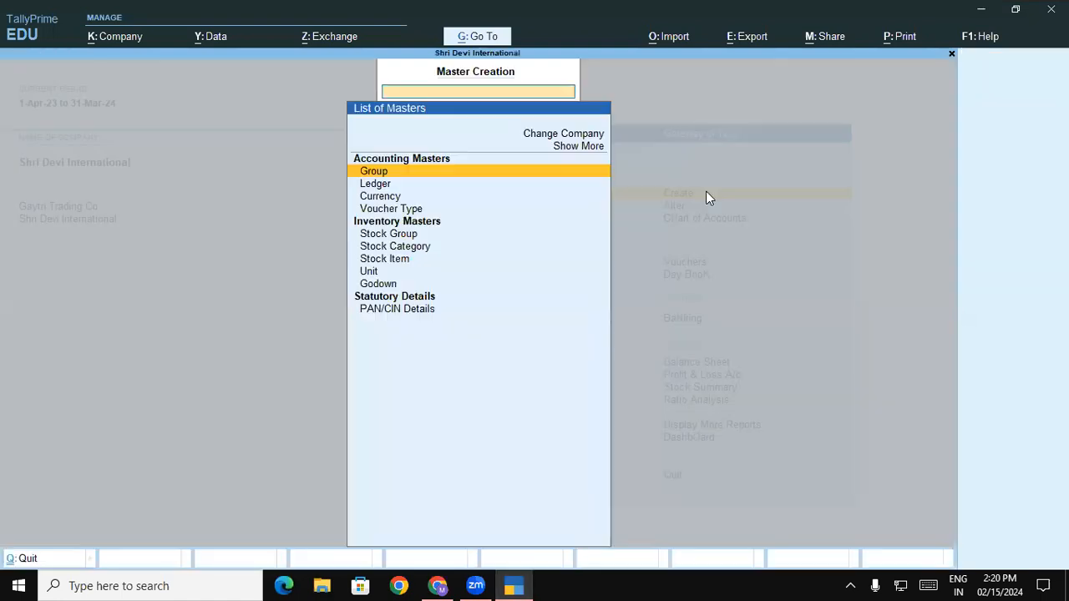
click(426, 211)
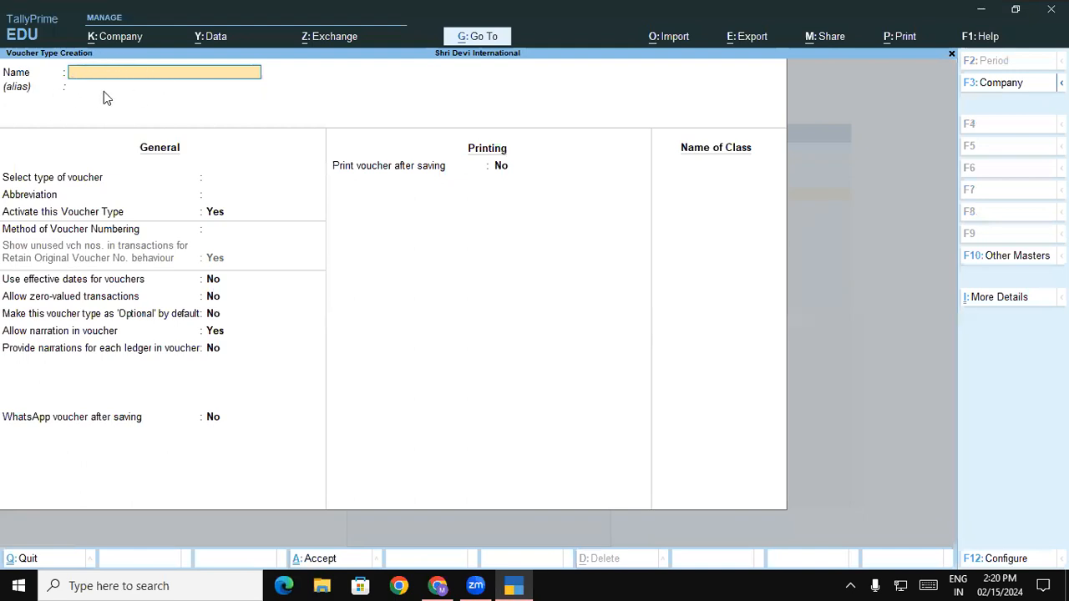
key(Escape)
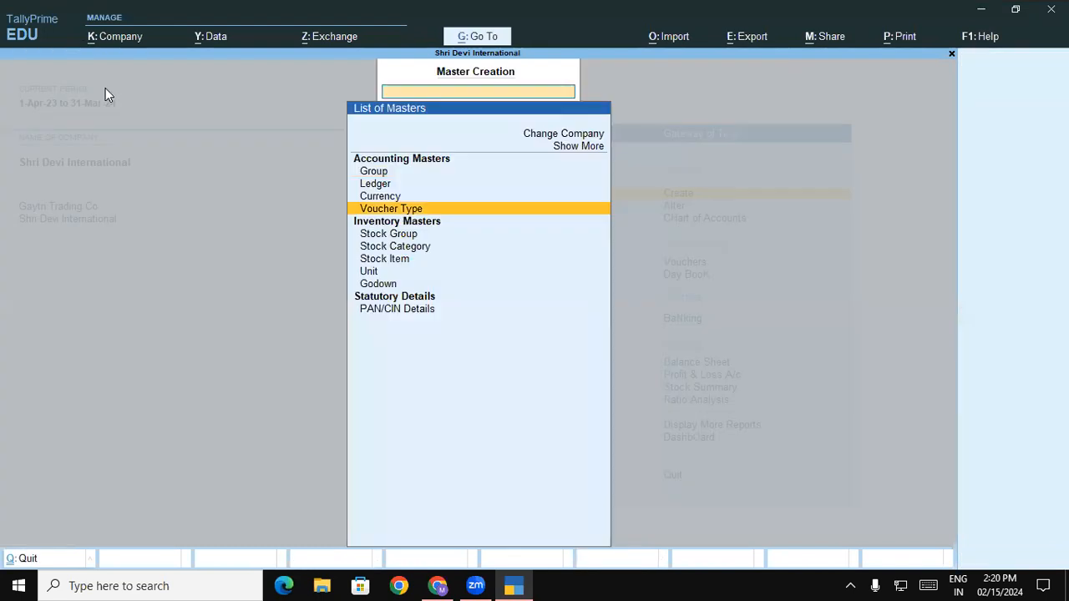
key(Escape)
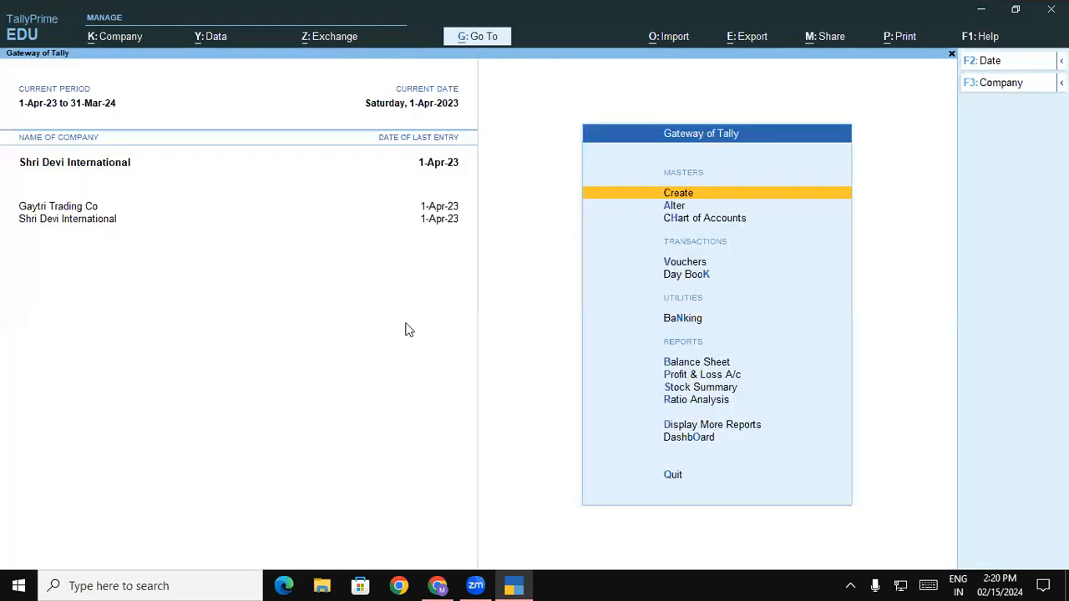
- Switch to the course document in Chrome and read the godown transfer instructions for recording a stock journal
click(514, 585)
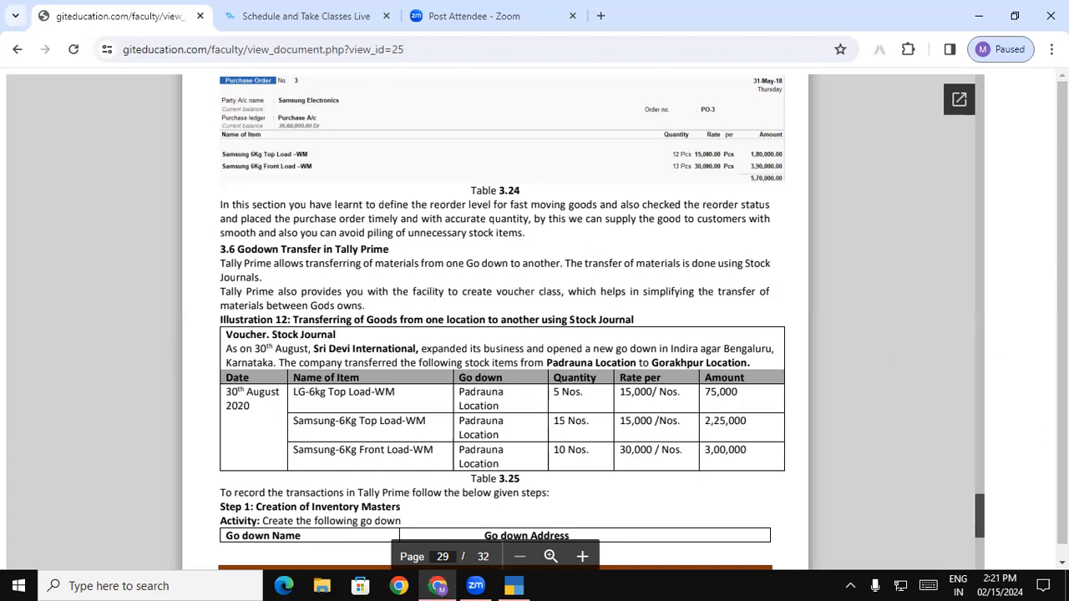
scroll(994, 435, down, 1)
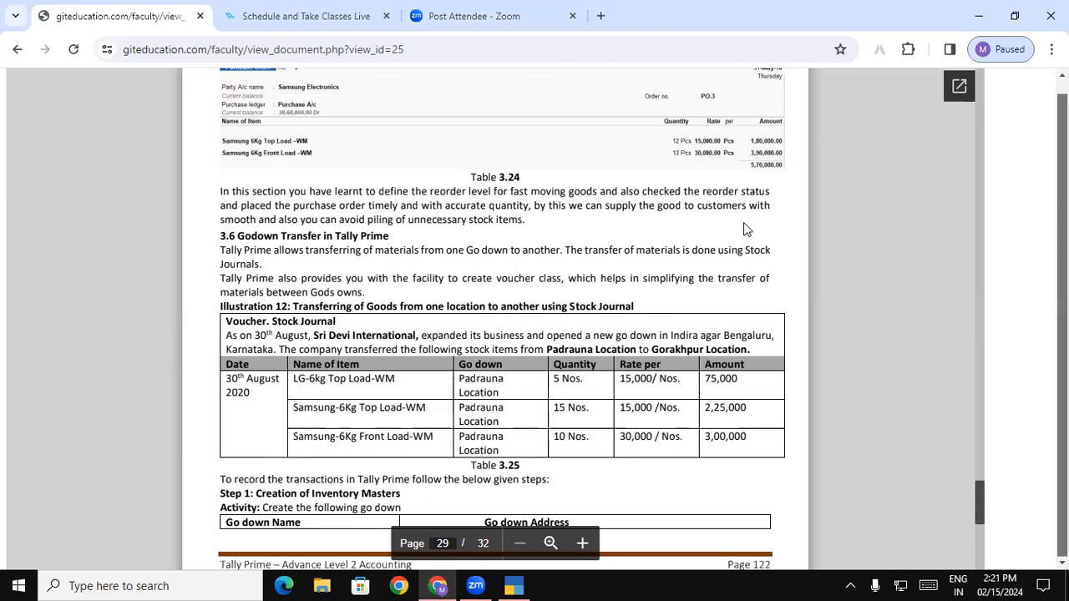
click(1052, 49)
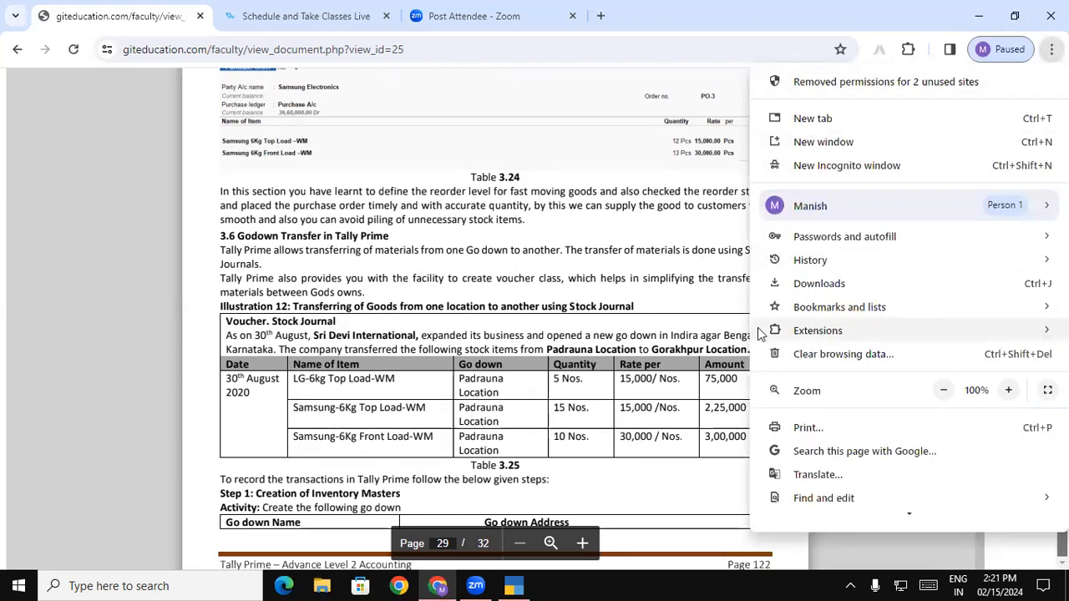
click(622, 291)
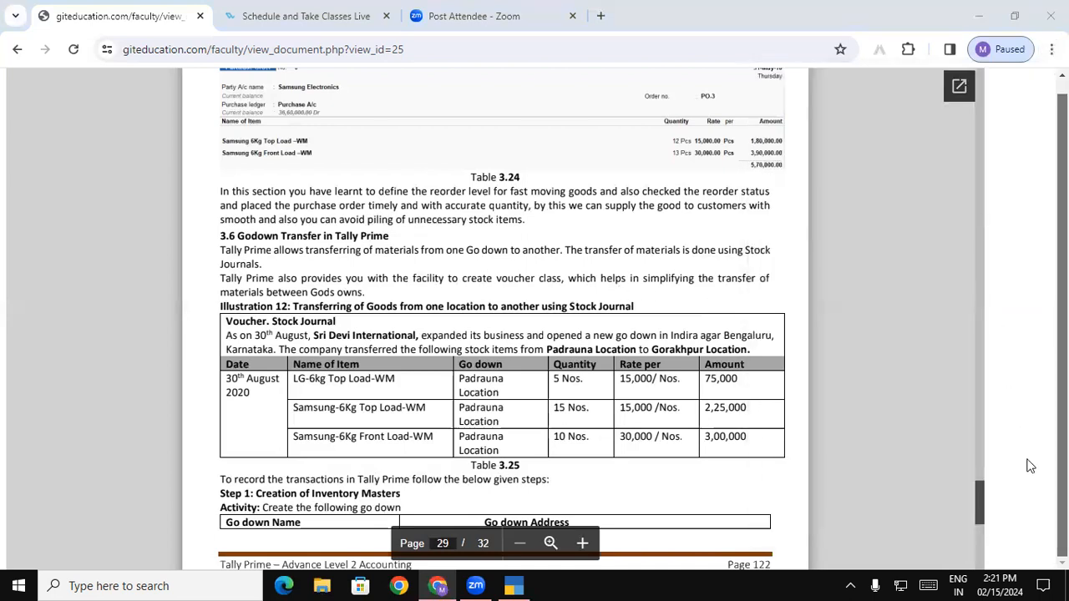
click(987, 506)
drag(983, 500, 980, 506)
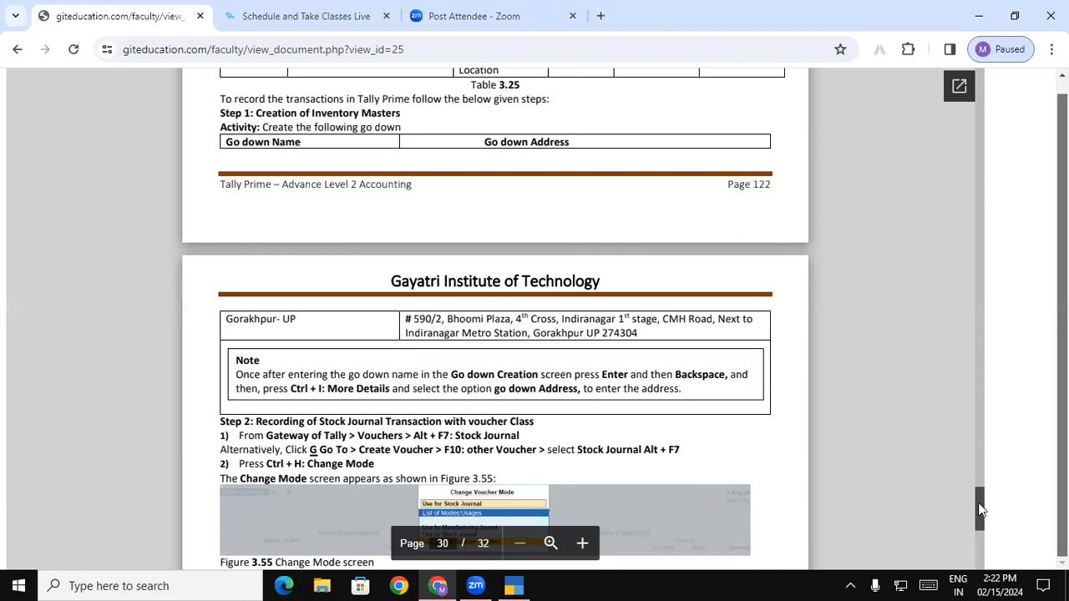
scroll(981, 510, down, 3)
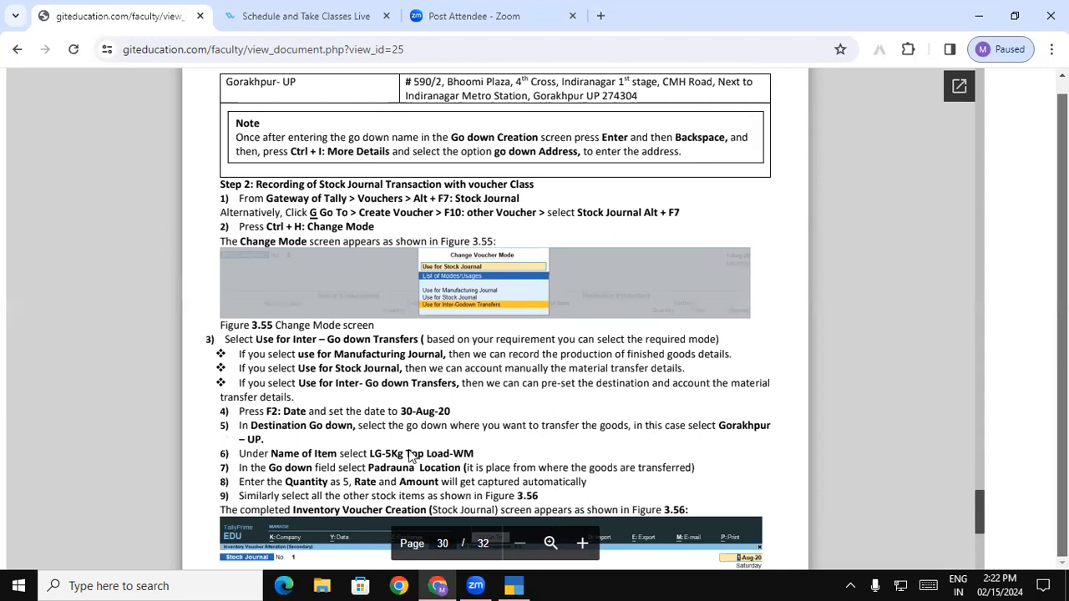
- Switch to TallyPrime and open a new Stock Journal voucher for Shri Devi International
click(513, 585)
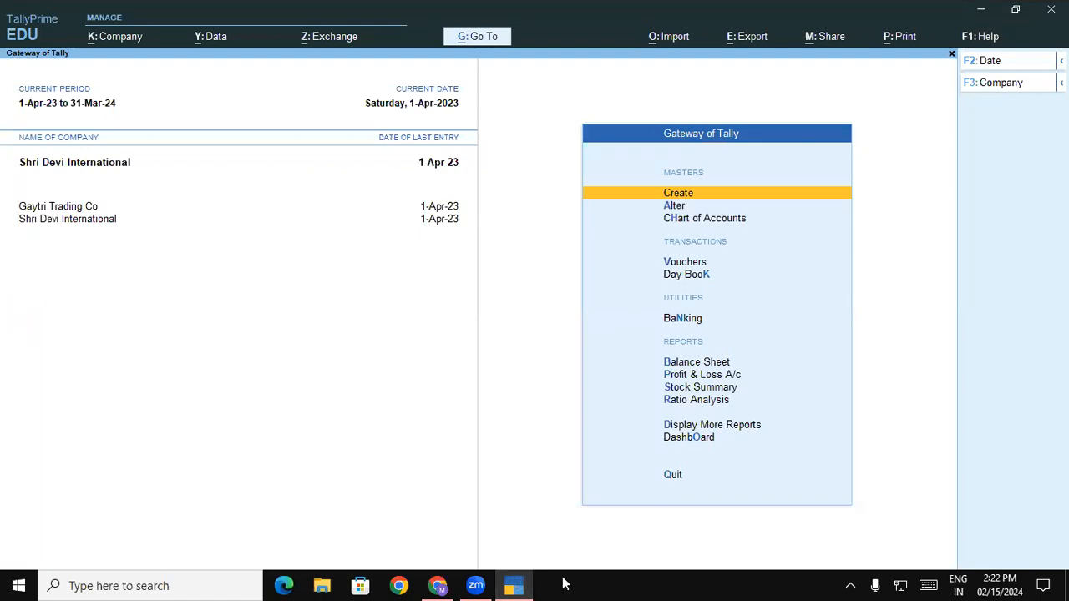
key(v)
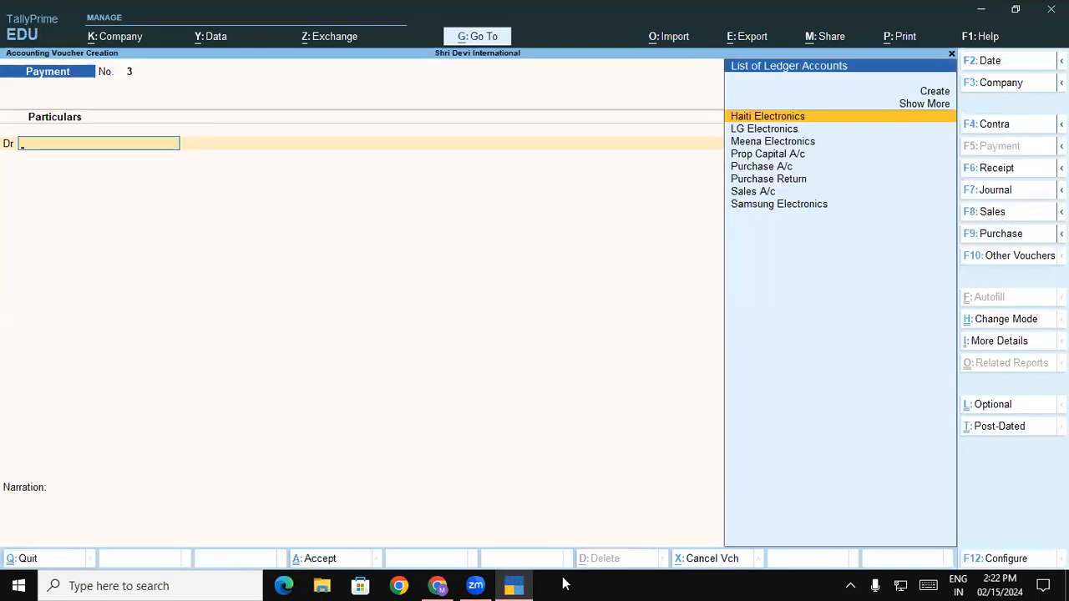
key(ctrl)
key(ctrl+F7)
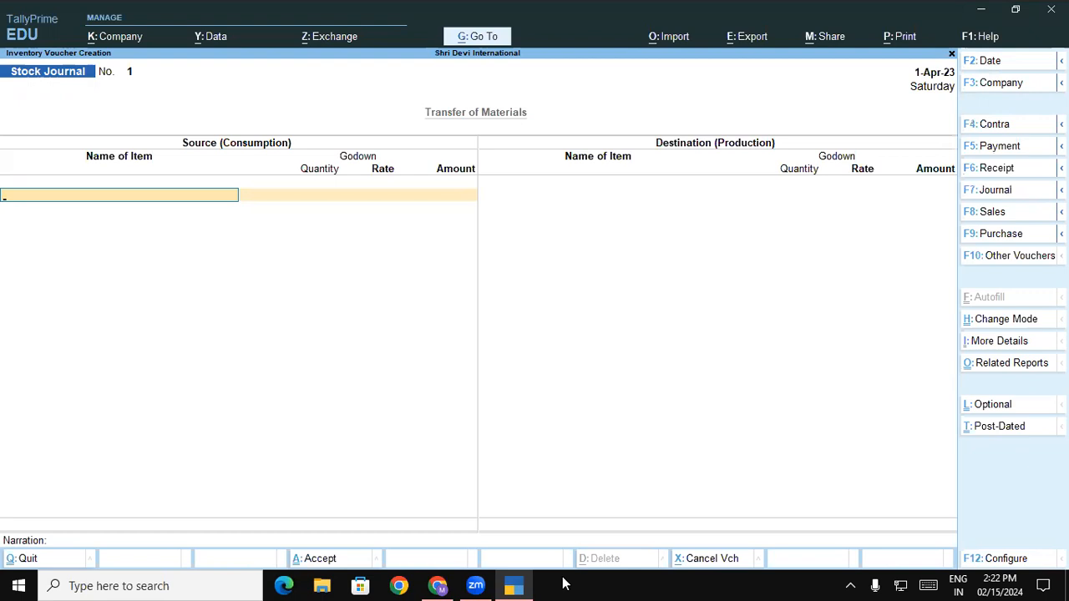
- Check the transfer table in the Chrome document, return to TallyPrime and set the voucher mode to Use for Stock Journal
click(438, 585)
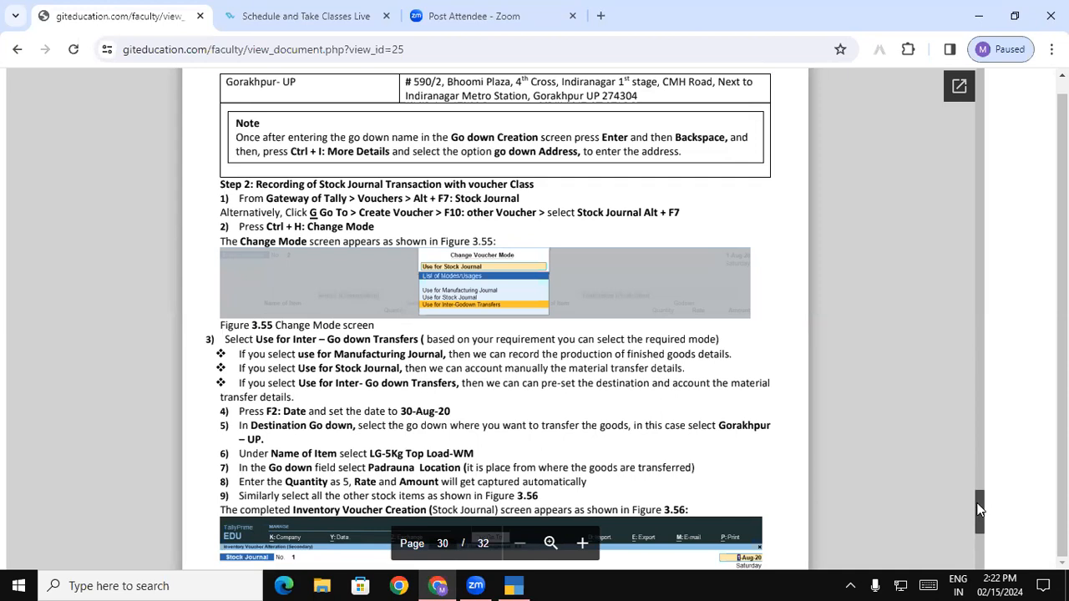
drag(980, 509, 978, 501)
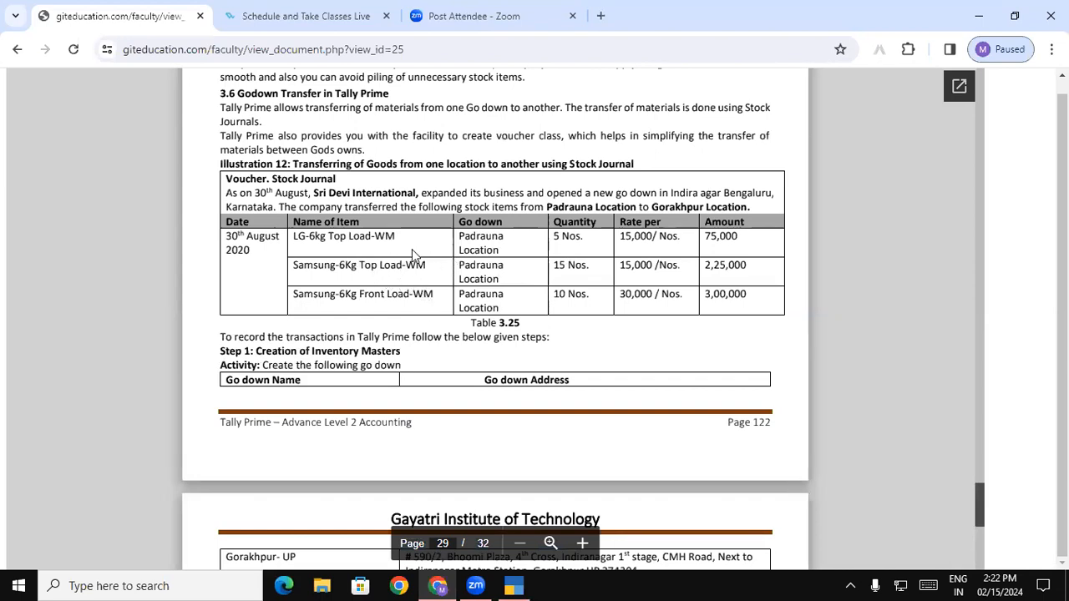
click(515, 586)
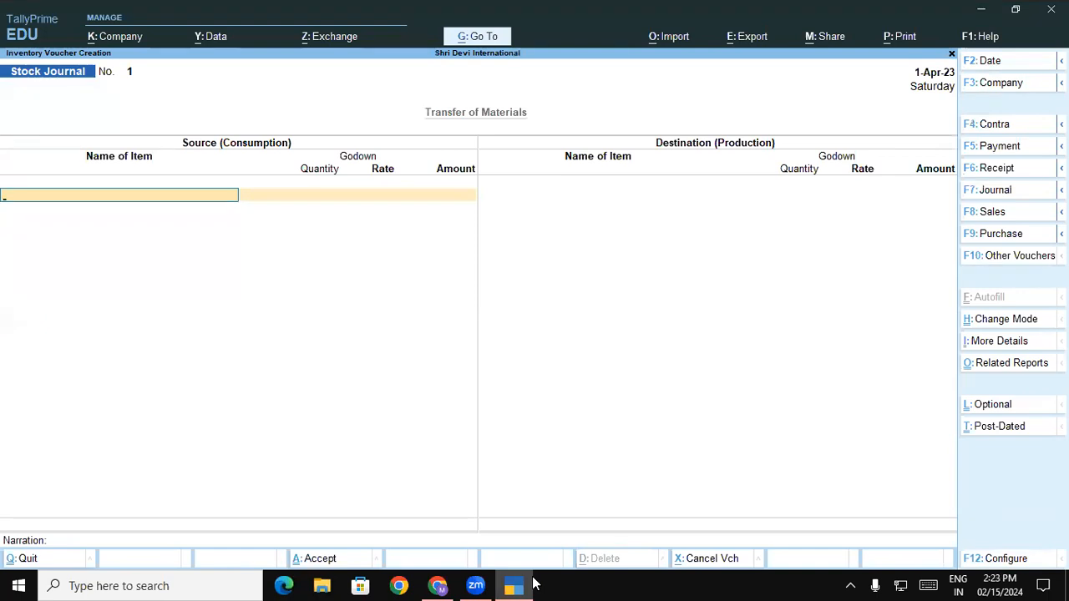
click(1019, 319)
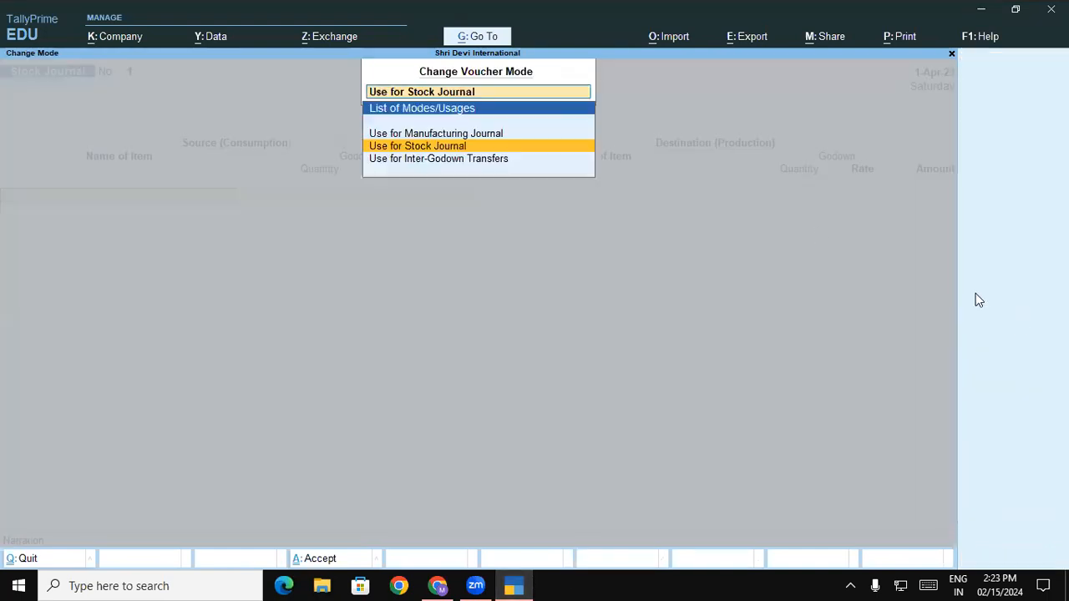
click(457, 150)
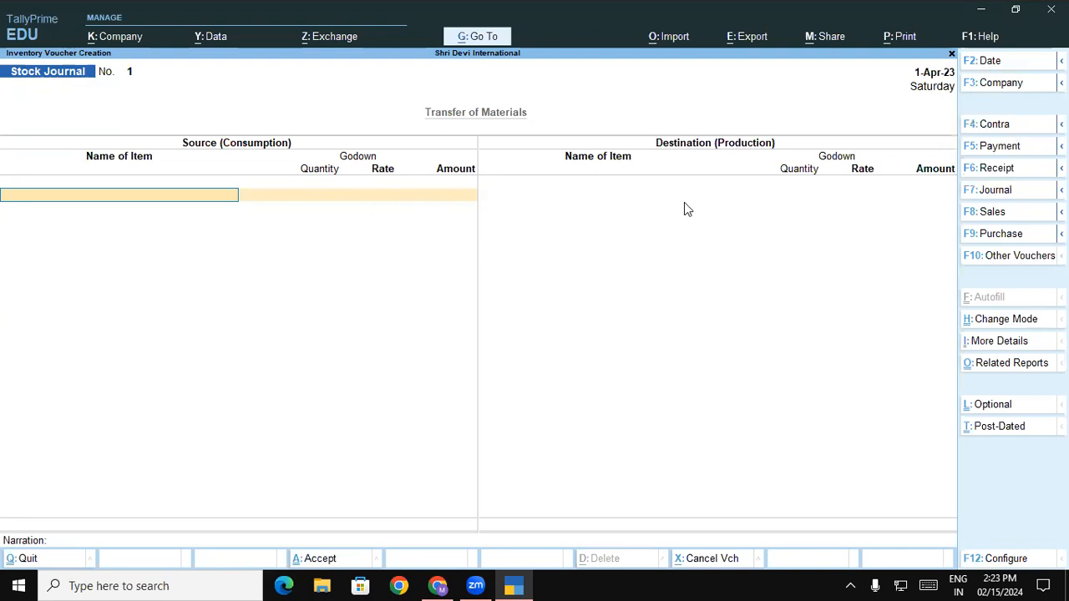
- Add LG 6 Kg Front Load Wm as the source item from the Pdr godown with a quantity of 5 Nos
text(Lg)
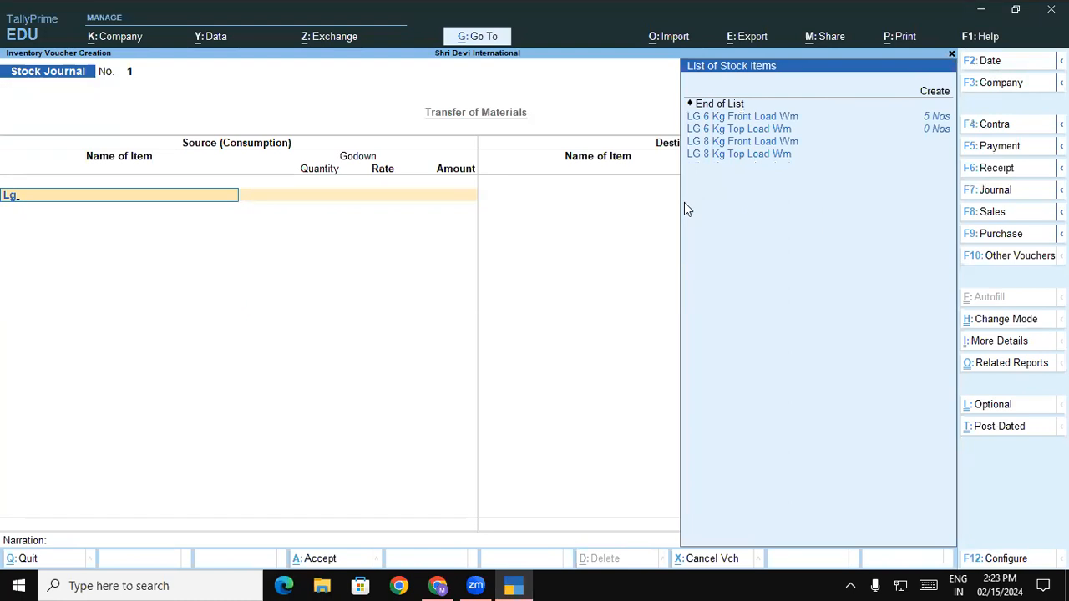
key(Down)
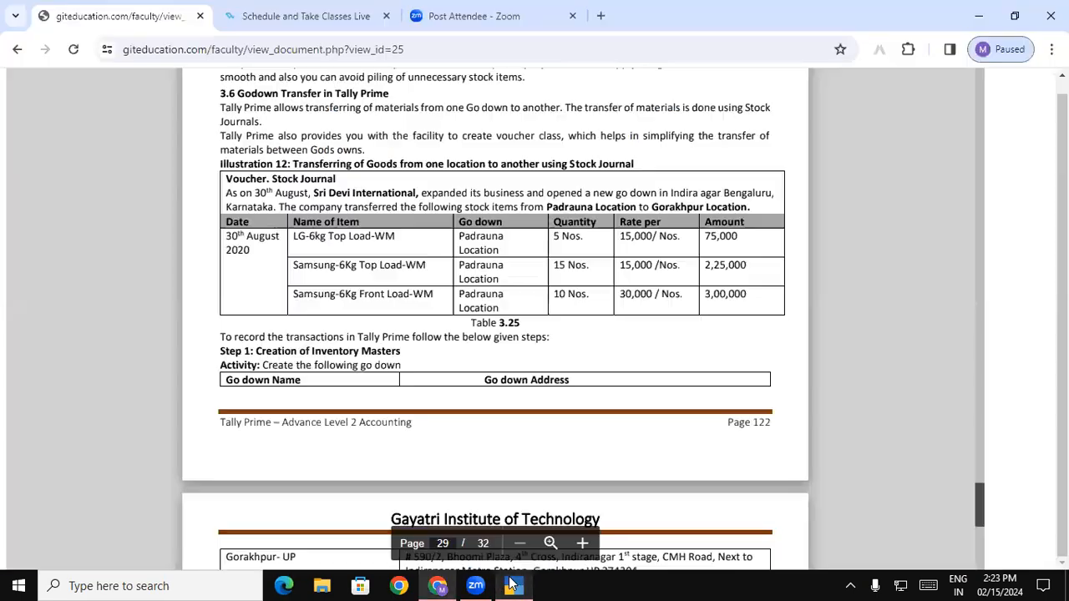
click(513, 584)
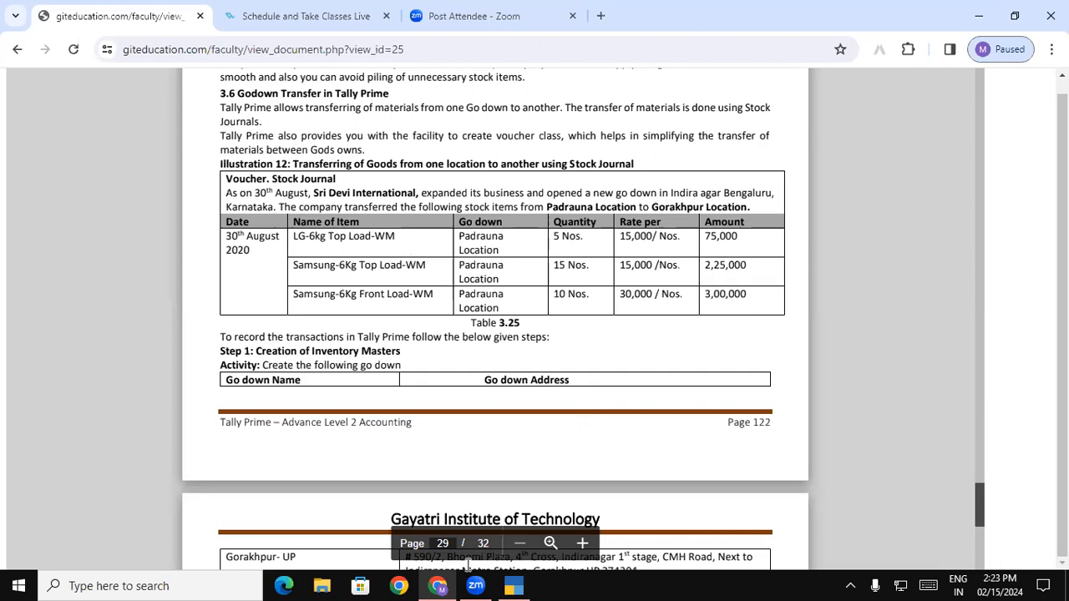
click(513, 585)
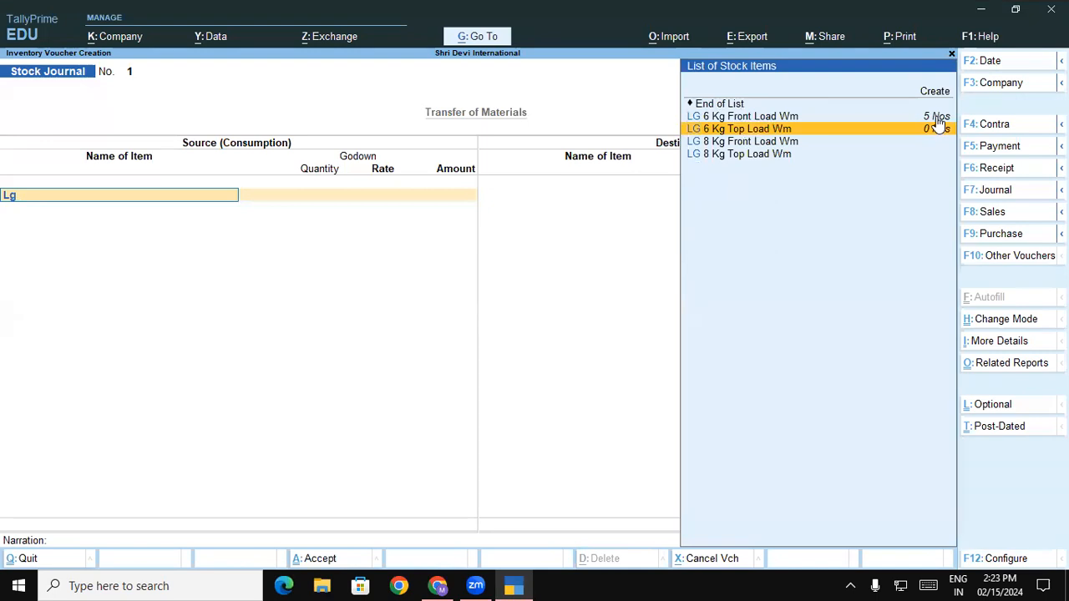
key(Up)
key(Up)
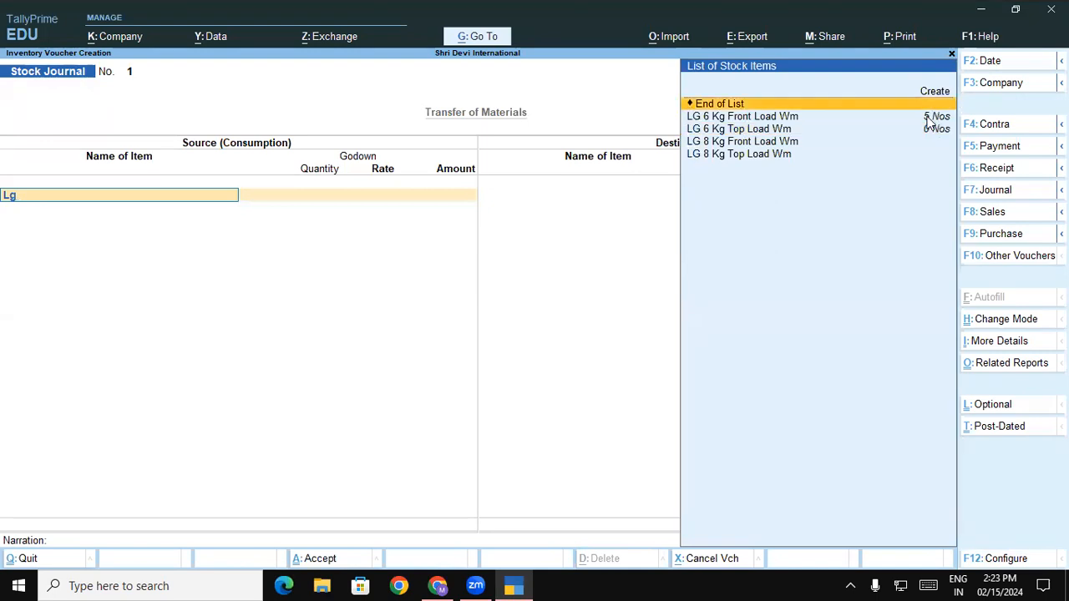
click(927, 118)
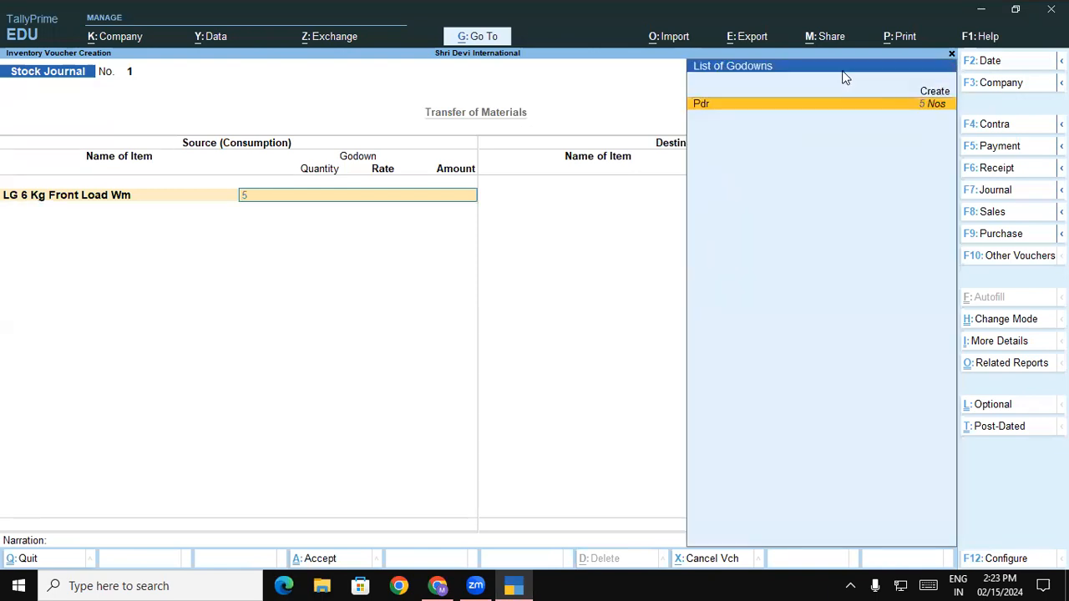
key(Return)
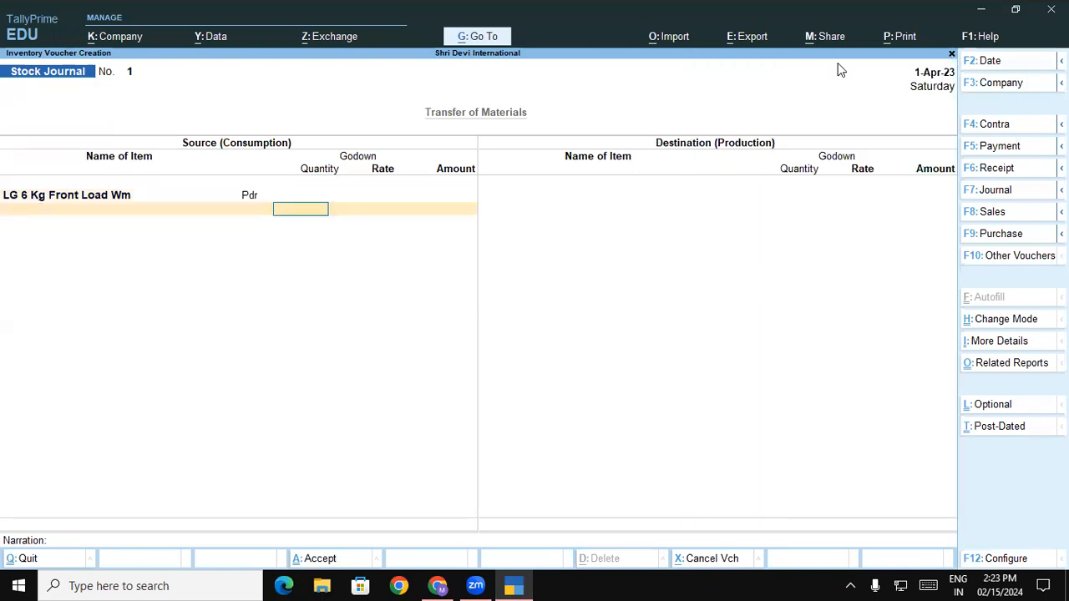
text(5)
key(Return)
key(Return)
key(Return)
click(601, 201)
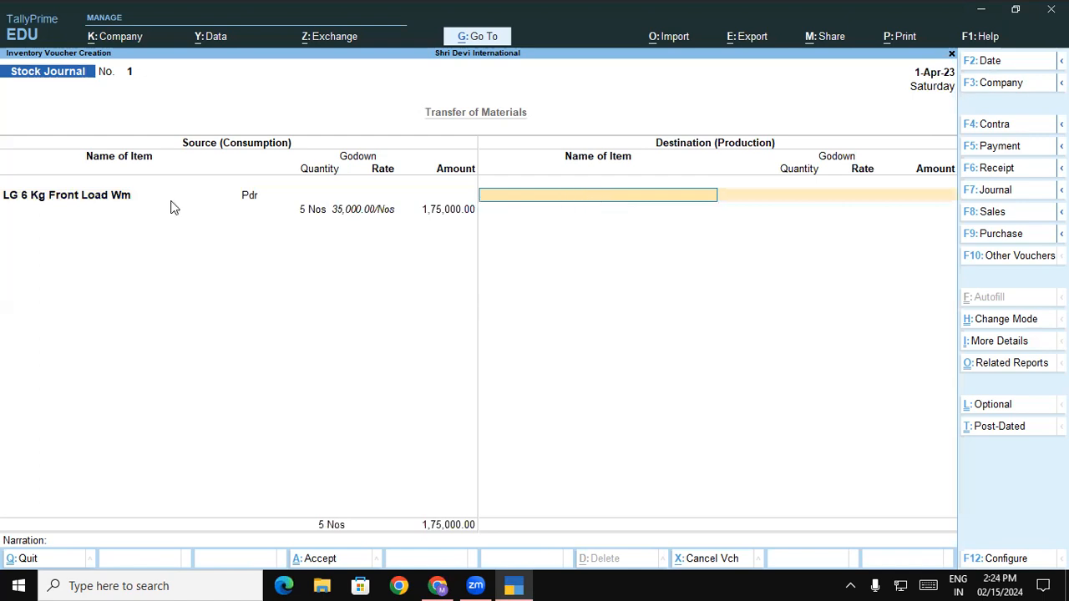
text(L)
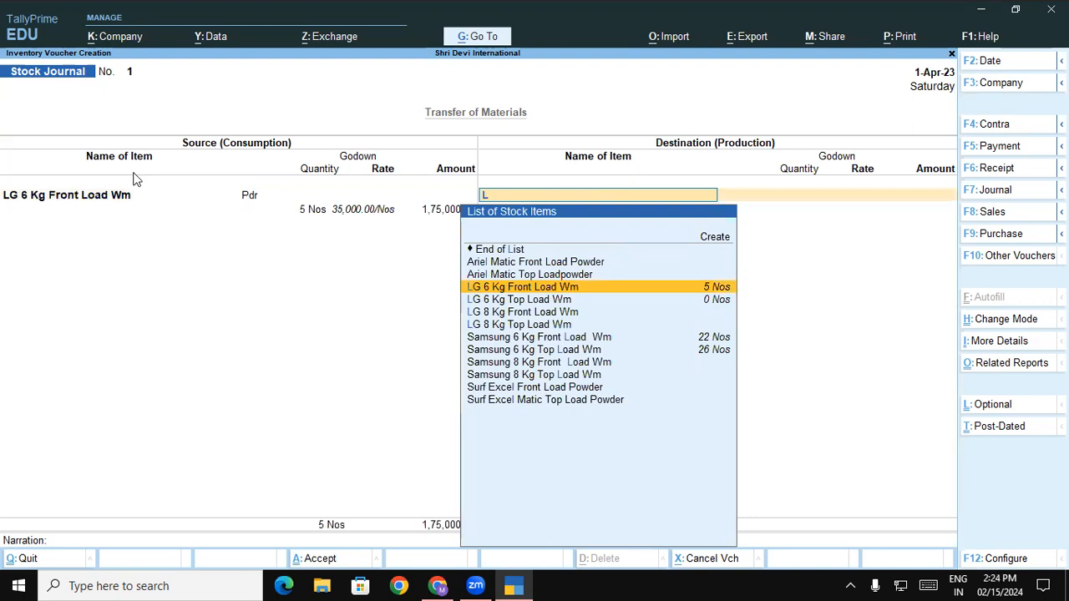
key(Return)
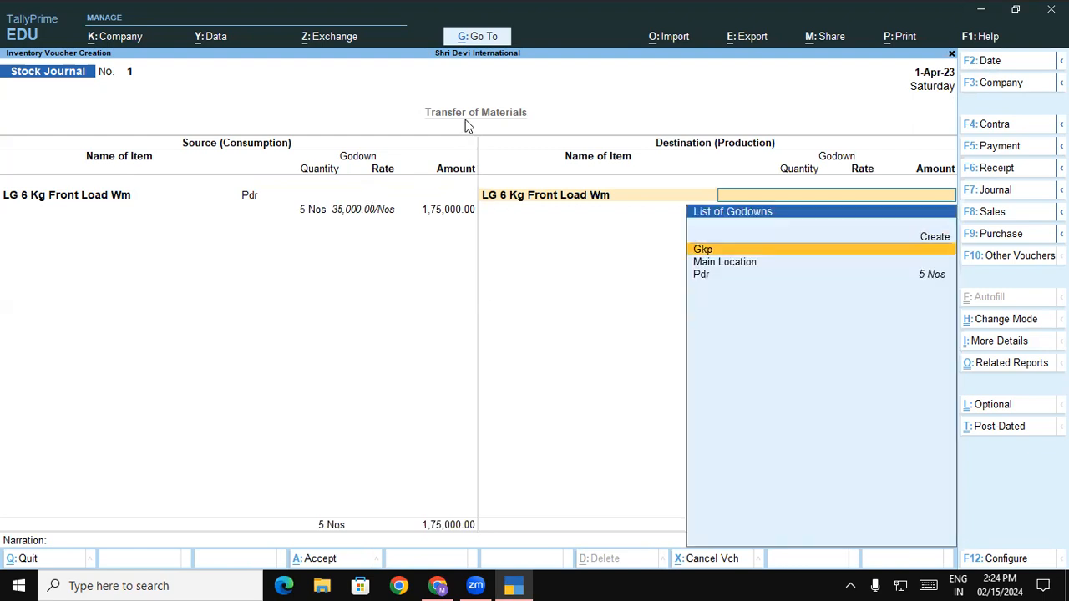
key(Return)
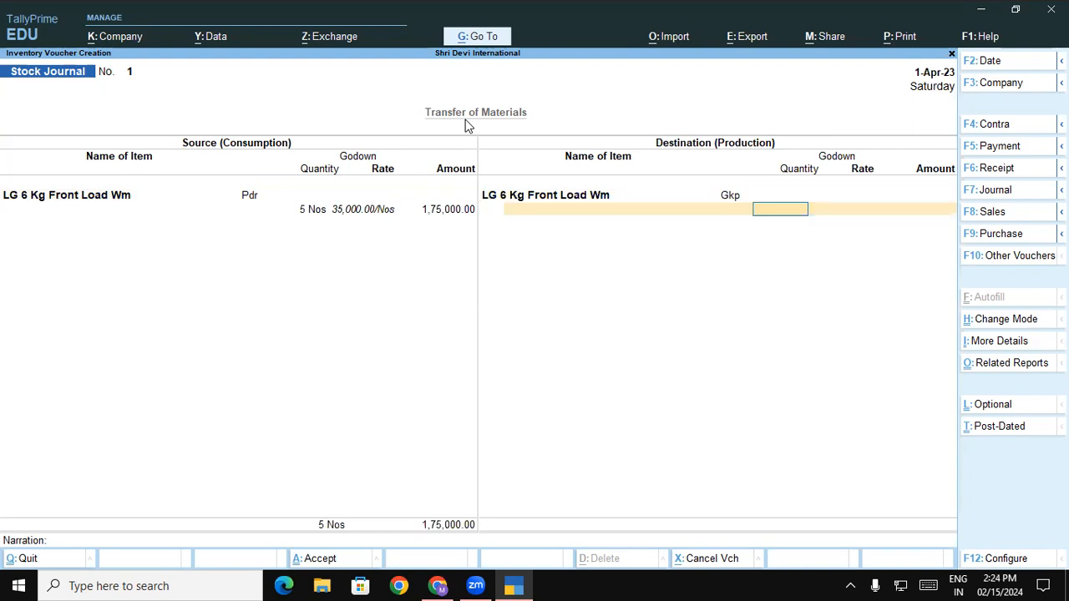
text(5)
key(Return)
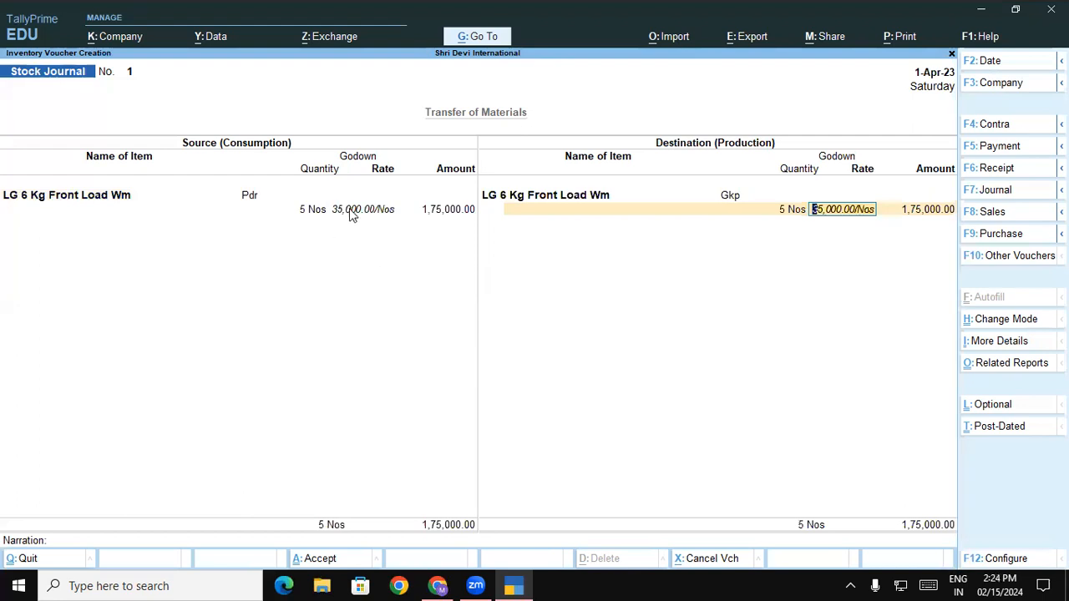
key(Escape)
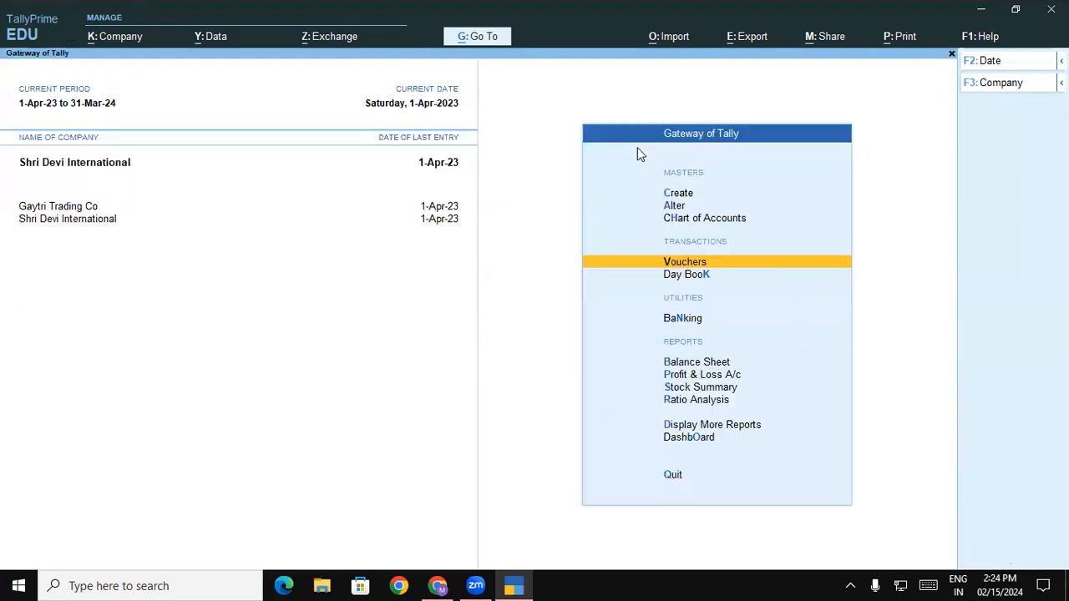
- Open a new Stock Journal voucher in Use for Inter-Godown Transfers mode with Gkp as the destination godown
key(Return)
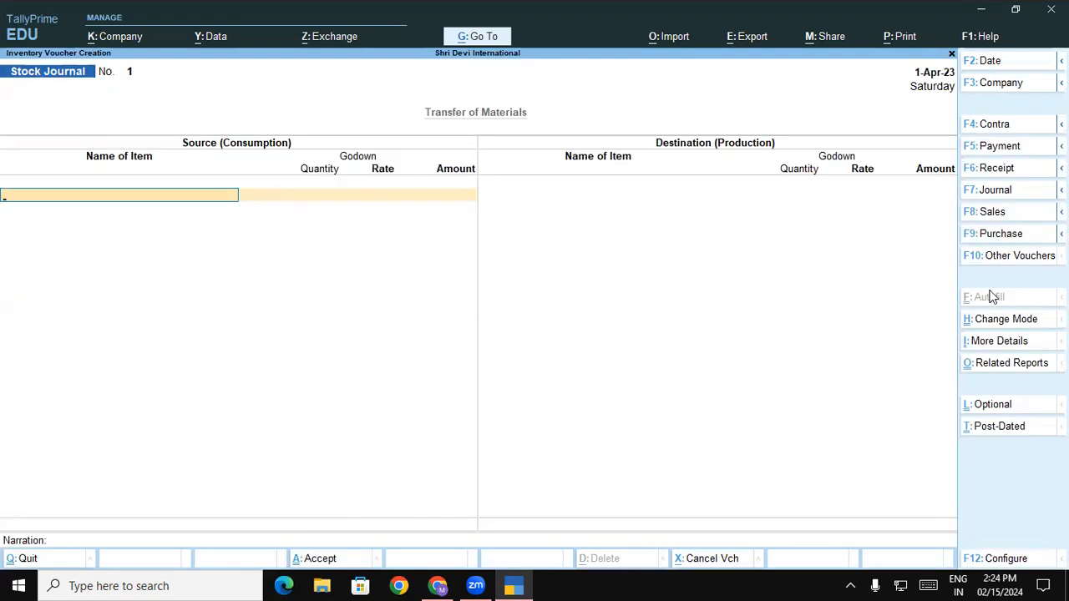
click(994, 318)
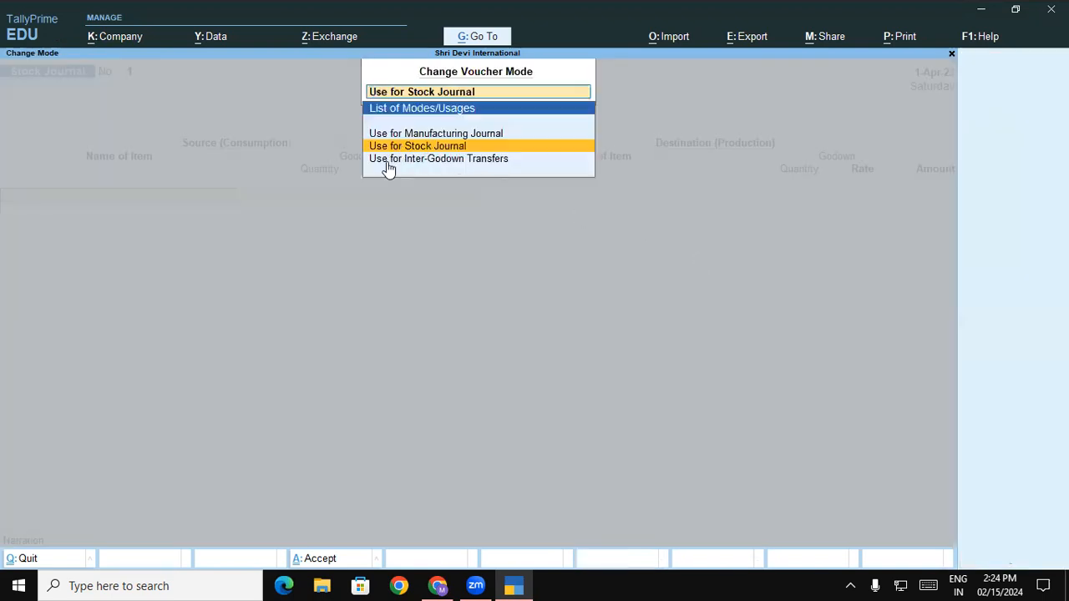
click(443, 166)
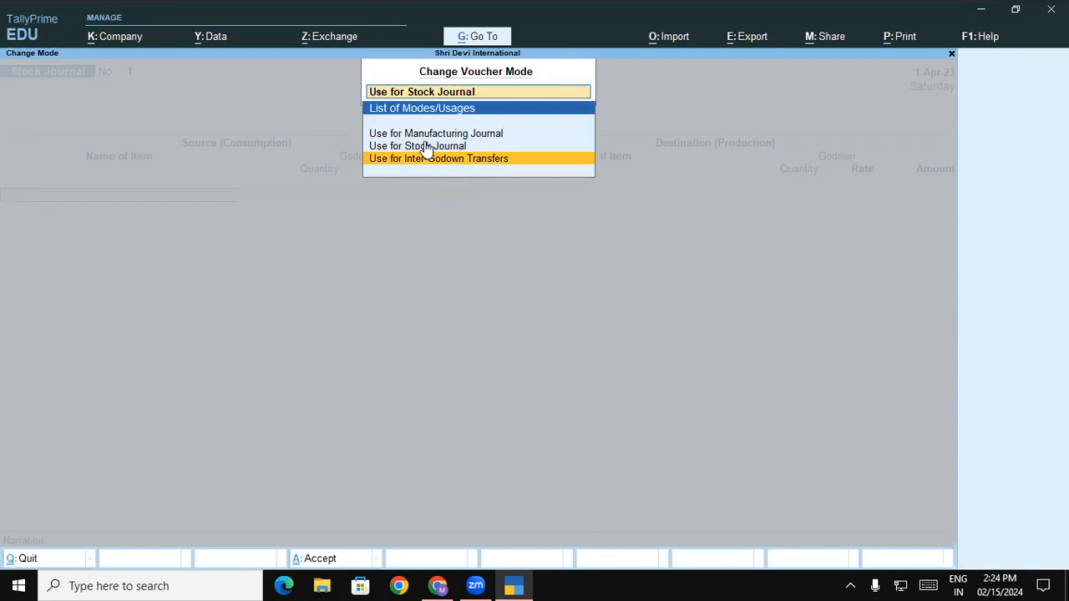
key(Return)
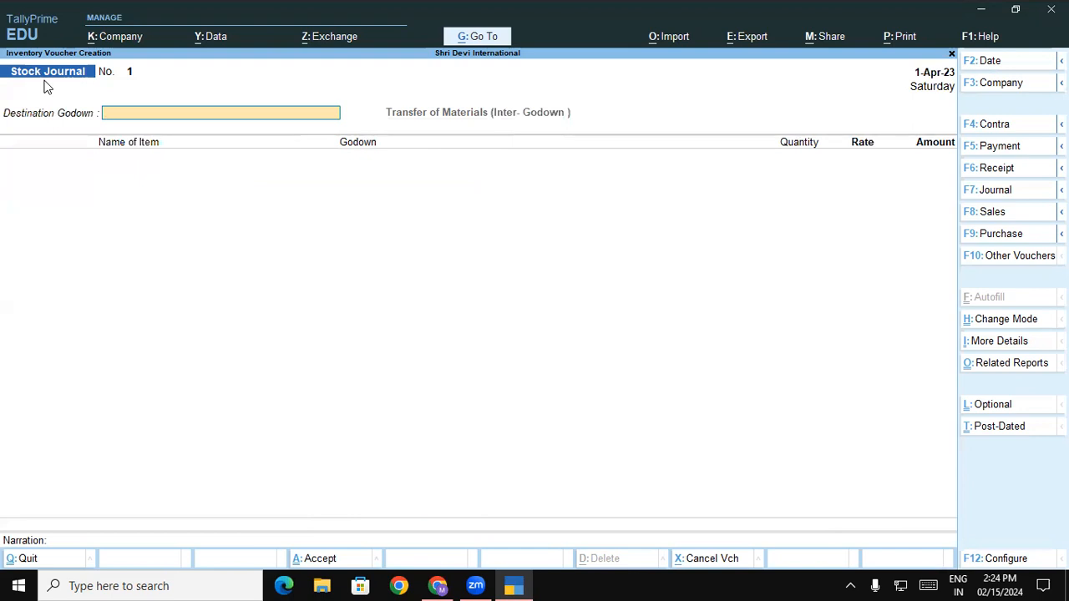
text(G)
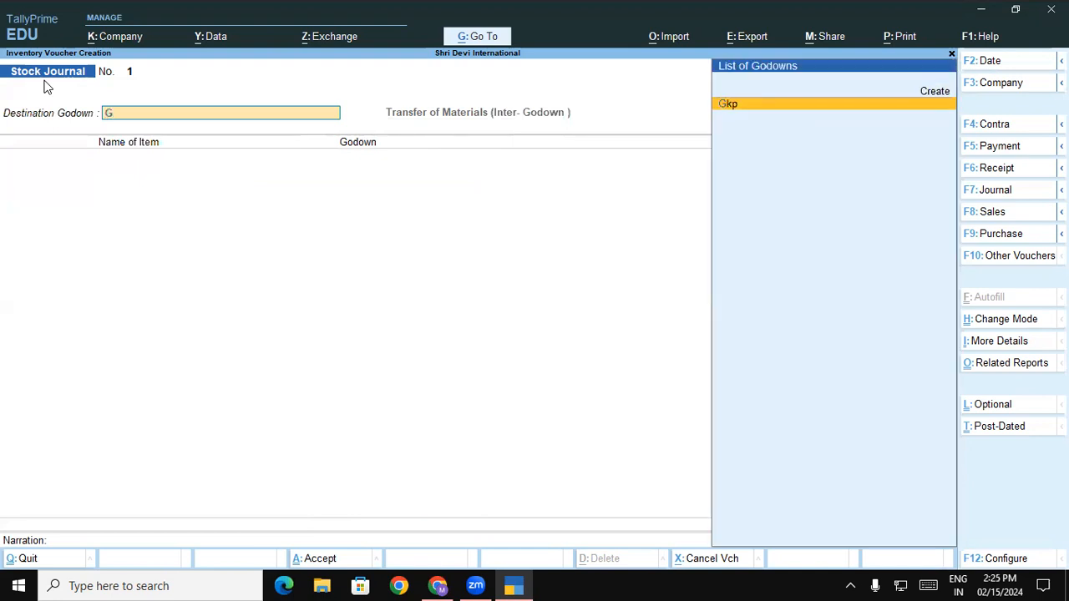
key(Return)
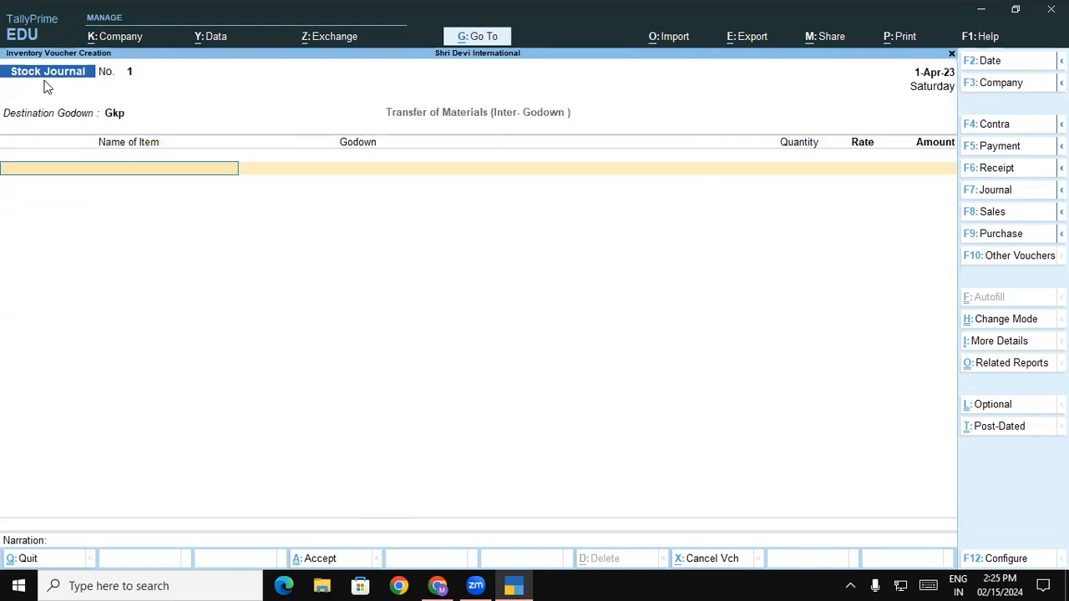
- Add LG 6 Kg Front Load Wm from the Pdr godown with a quantity of 5 Nos, keeping the default rate
text(Lg)
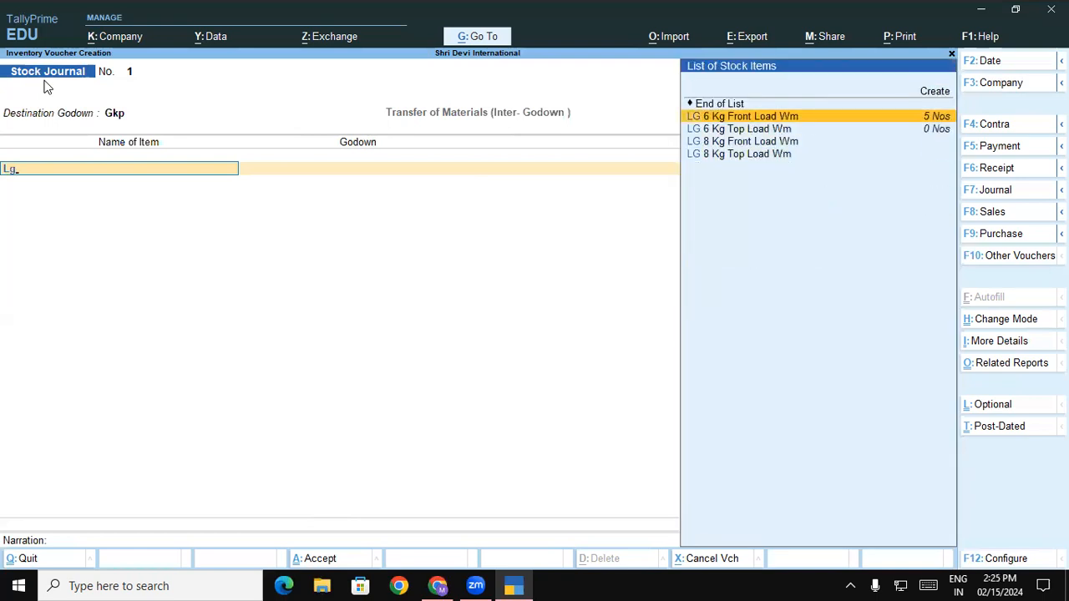
key(Return)
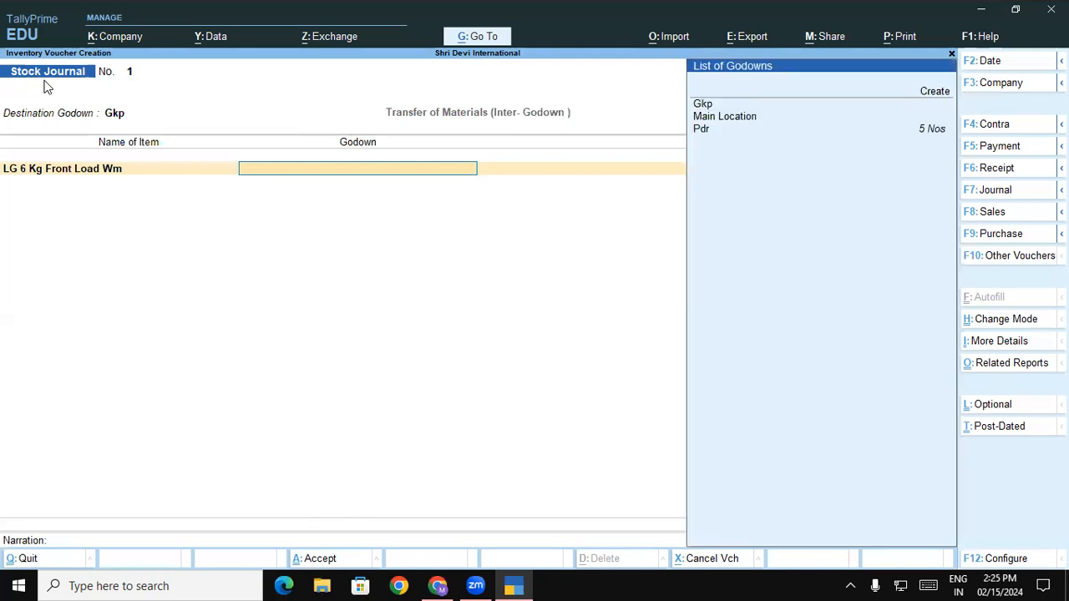
key(Down)
key(Down)
key(Down)
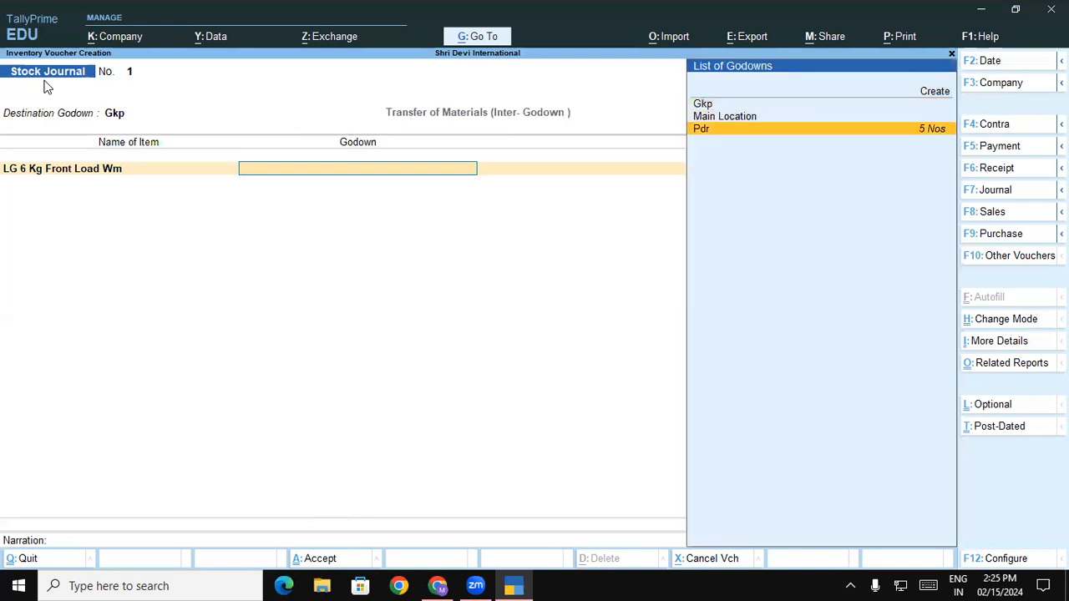
key(Return)
text(5)
key(Return)
key(Return)
key(Return)
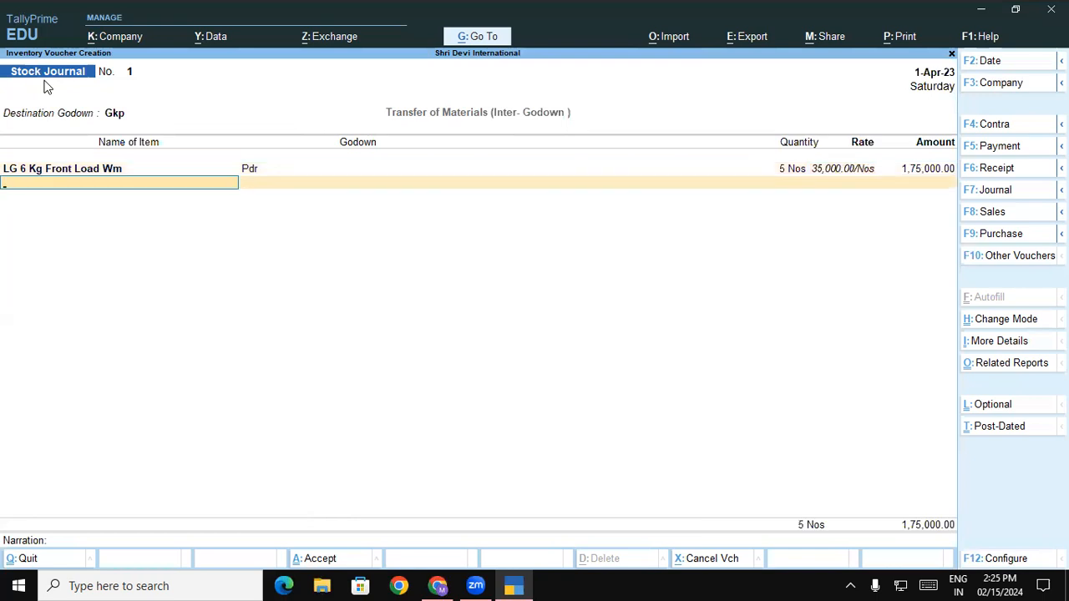
- Add Samsung 6 Kg Top Load Wm from the Pdr godown with a quantity of 15 Nos, keeping the default rate
text(Sam)
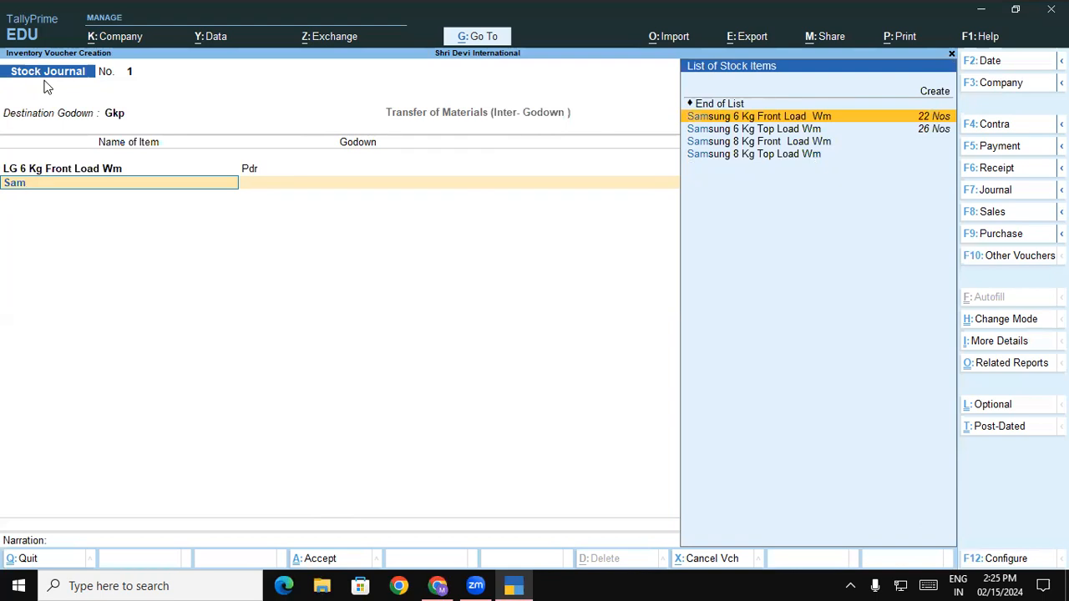
key(Down)
key(Return)
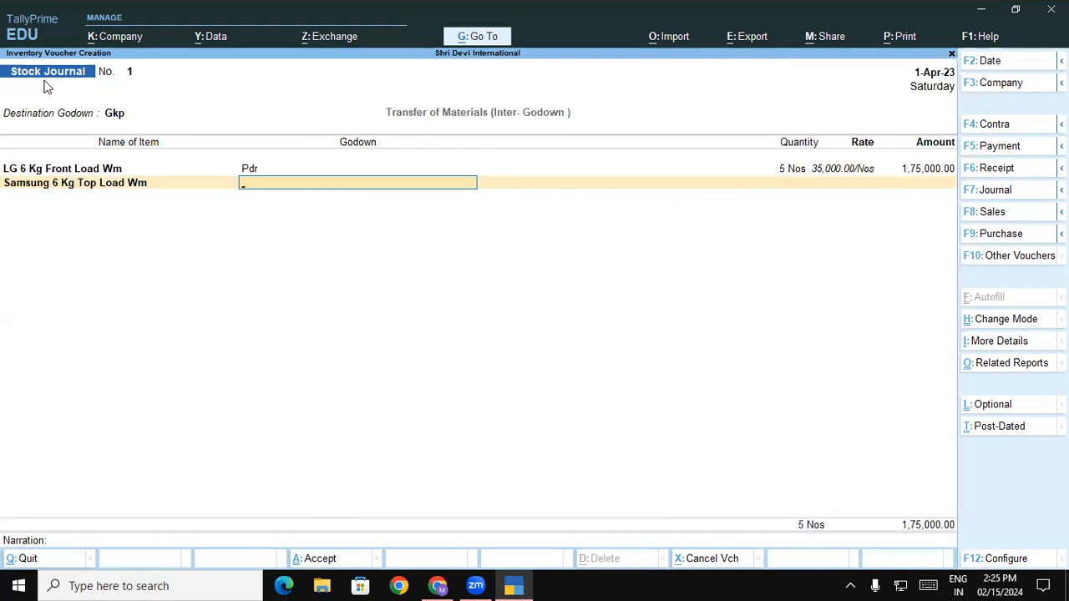
text(p)
key(Return)
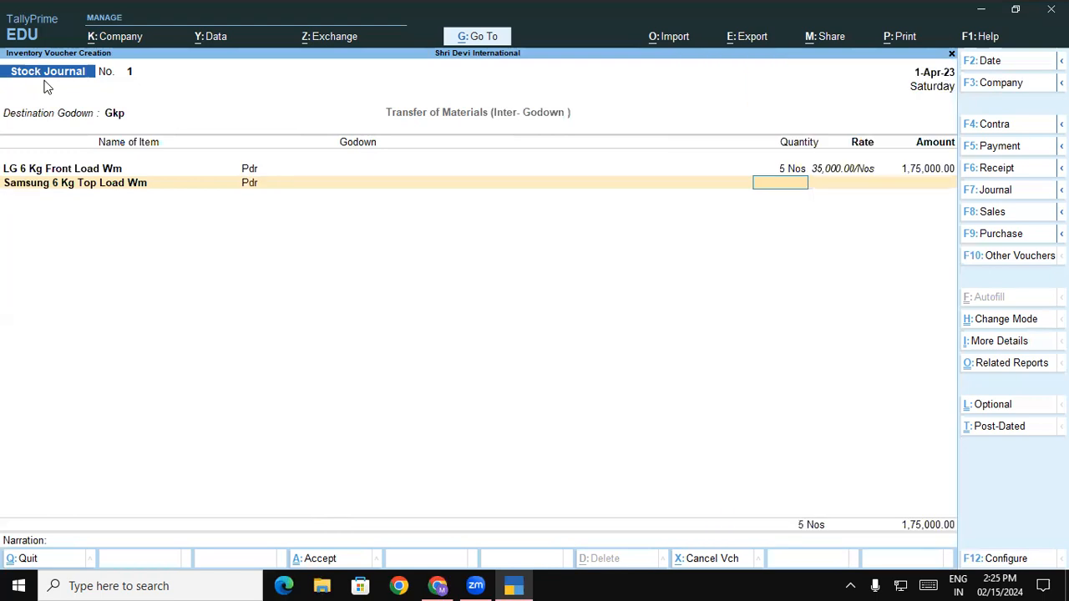
text(15)
key(Return)
key(Return)
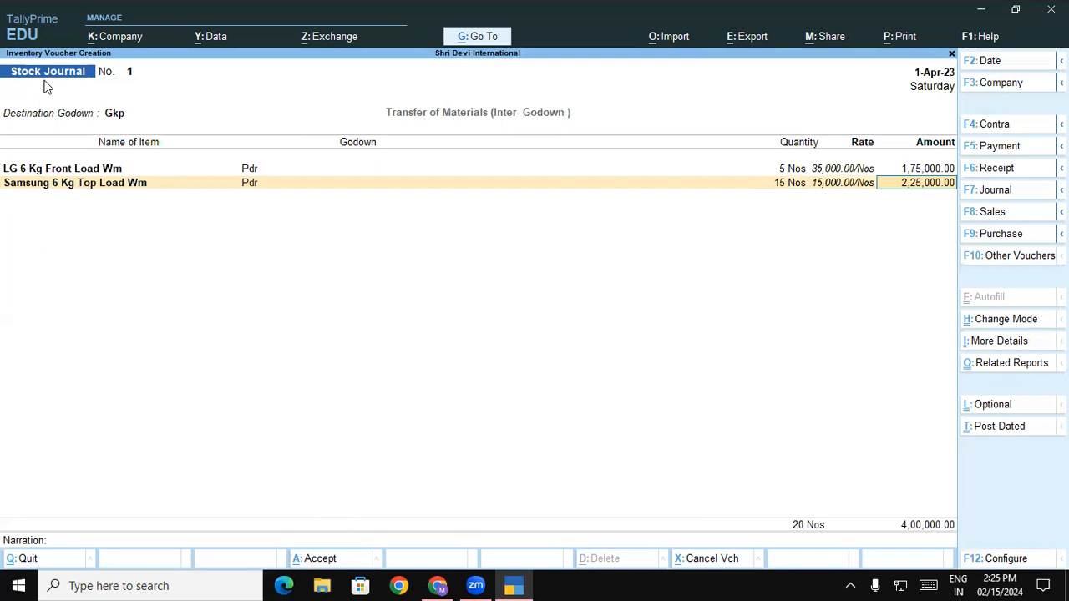
key(Return)
- Add Samsung 6 Kg Front Load Wm from the Pdr godown with a quantity of 10 Nos, keeping the default rate
text(Sa)
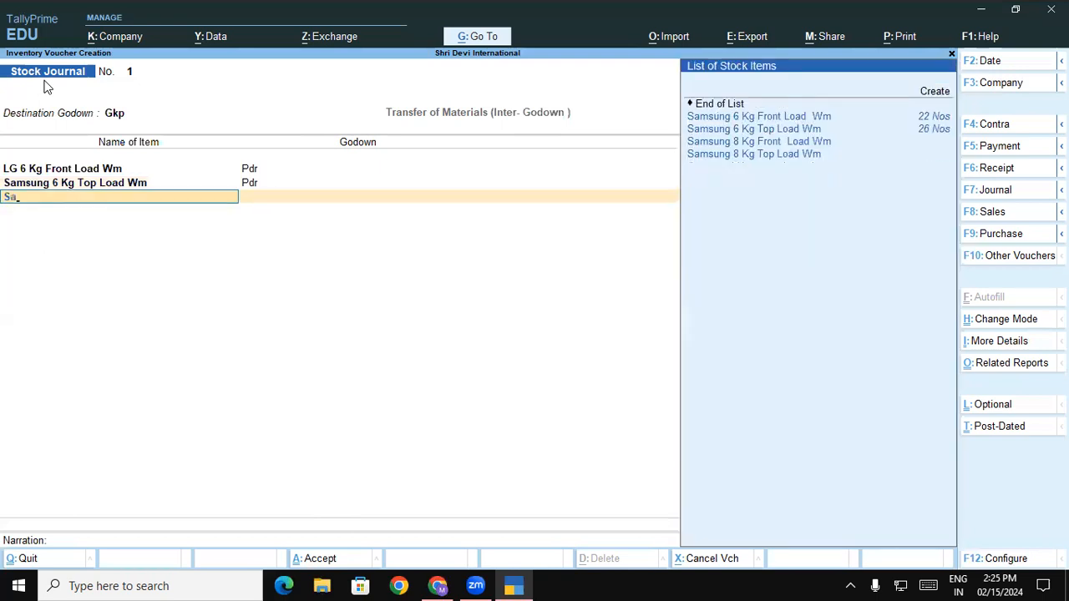
key(Return)
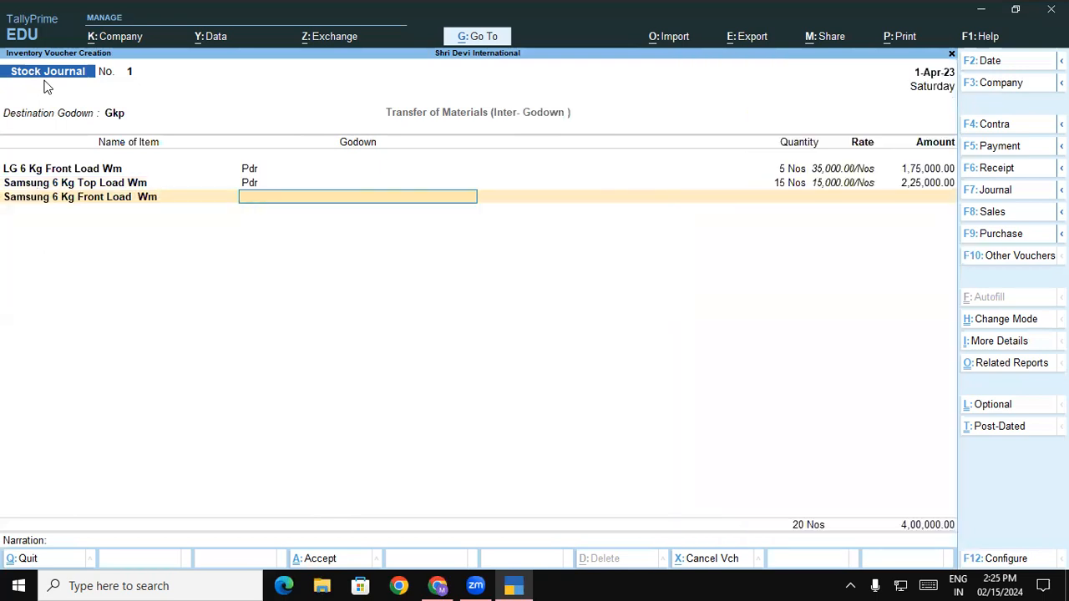
text(P)
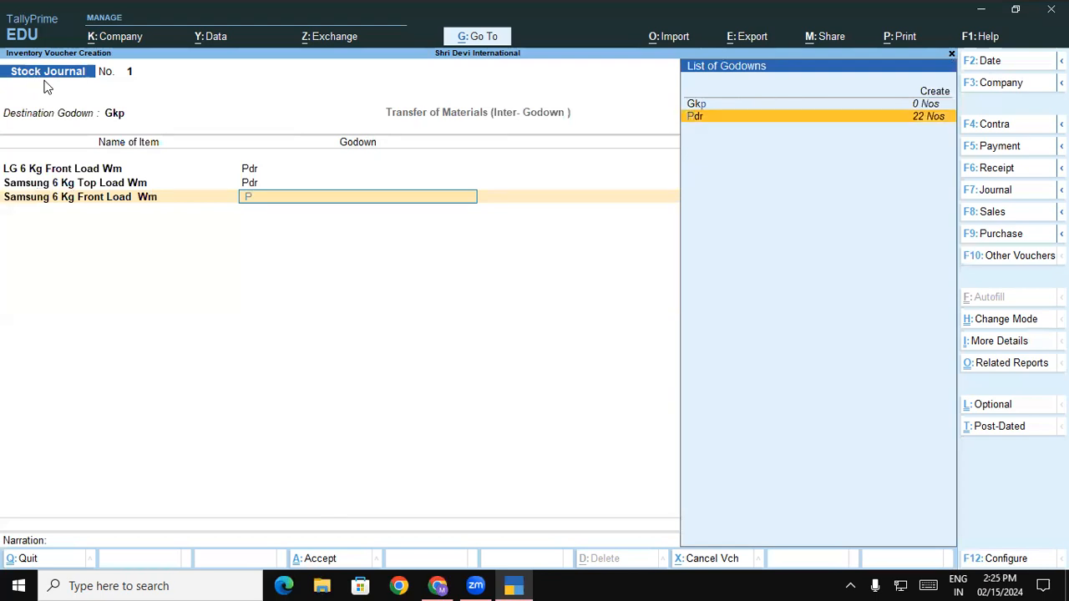
key(Return)
text(10)
key(Return)
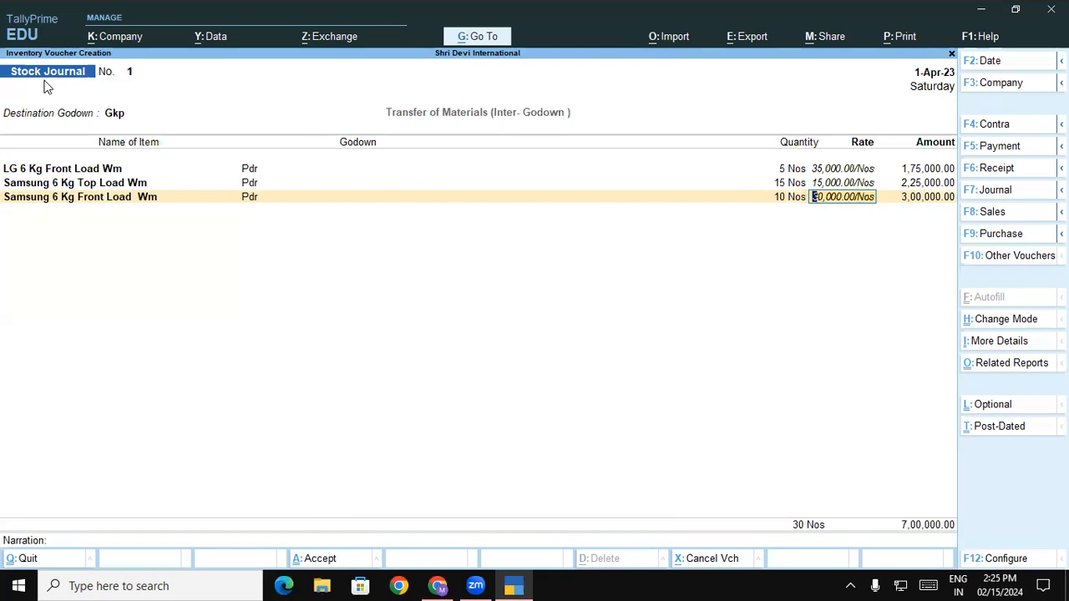
key(Return)
key(Return)
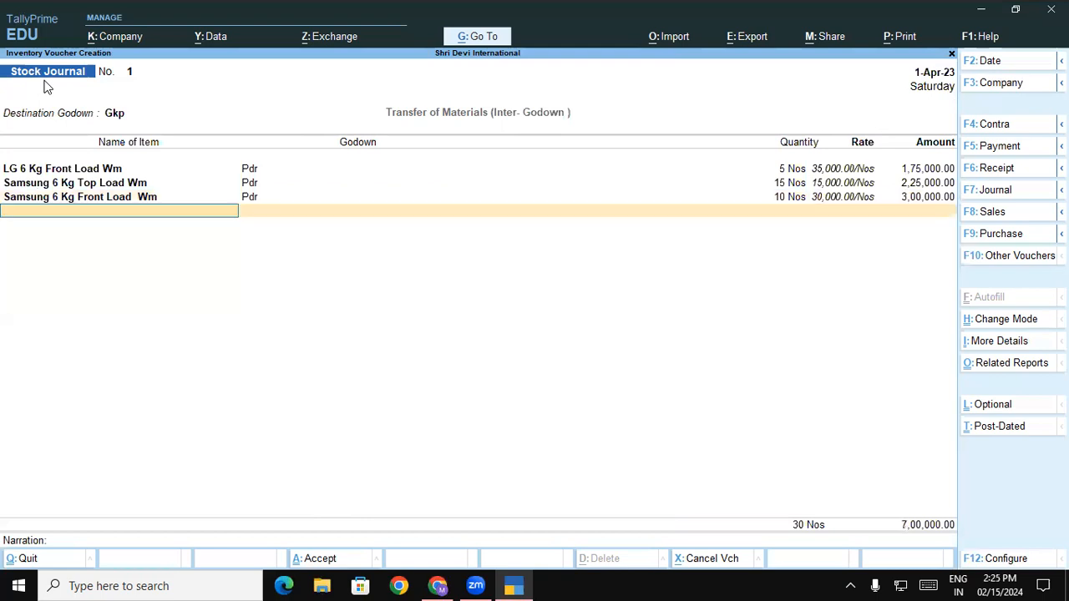
- End the item list and accept the inter-godown transfer voucher with a blank narration
key(Return)
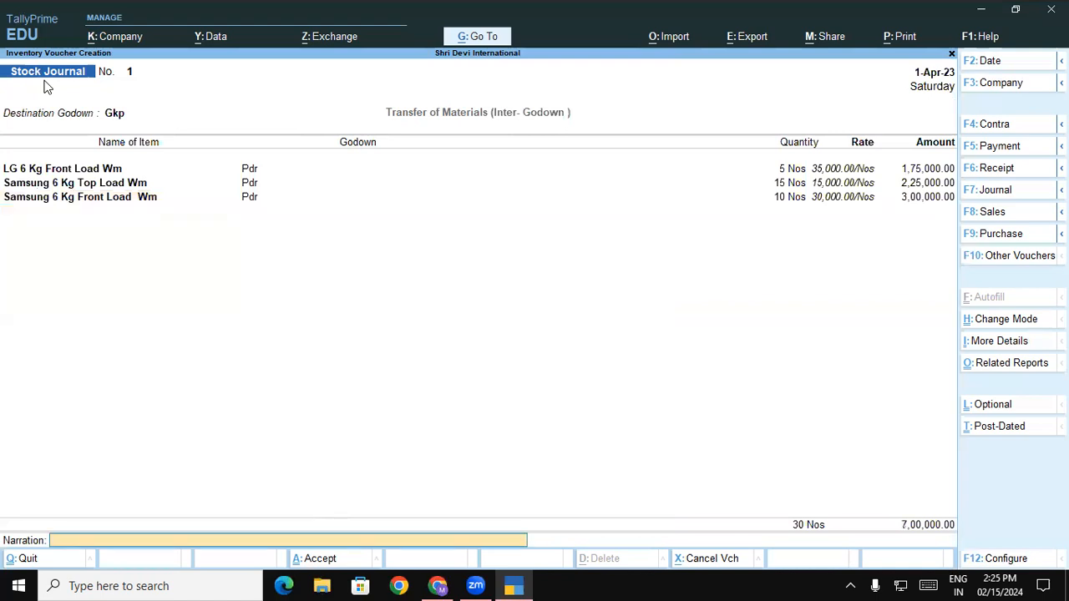
key(Return)
key(Return)
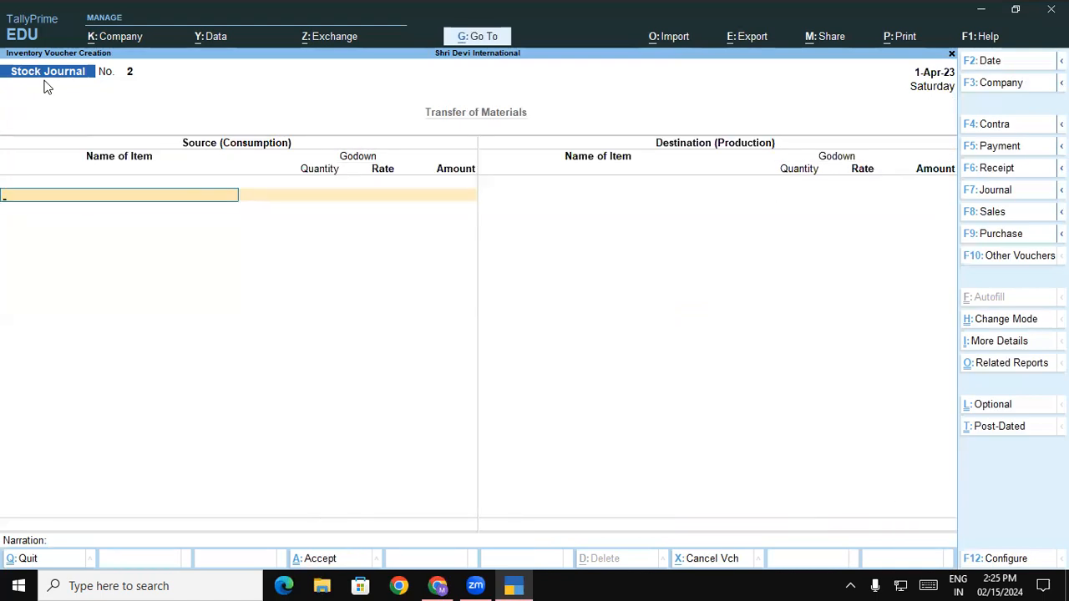
- Select LG 6 Kg Front Load Wm as the source item in the new stock journal and check its stock in each godown
text(Lg)
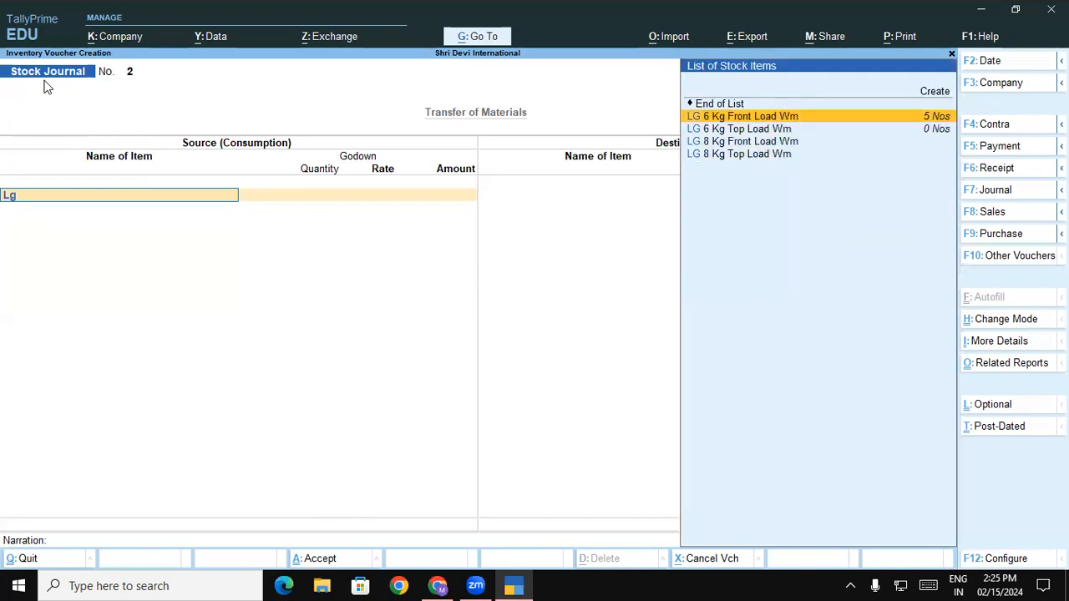
key(Down)
key(Up)
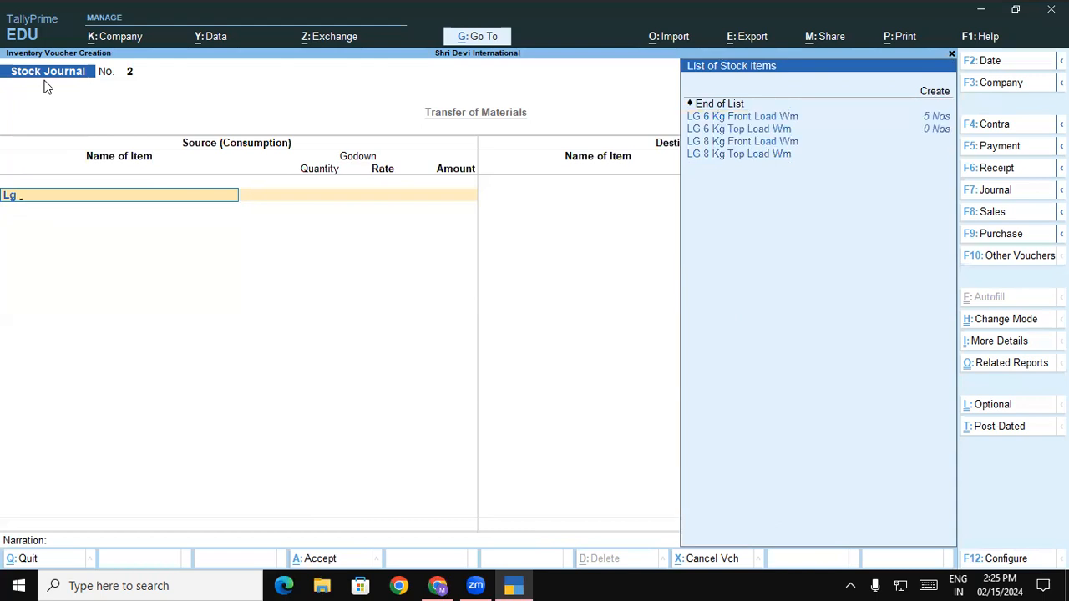
key(Down)
key(Up)
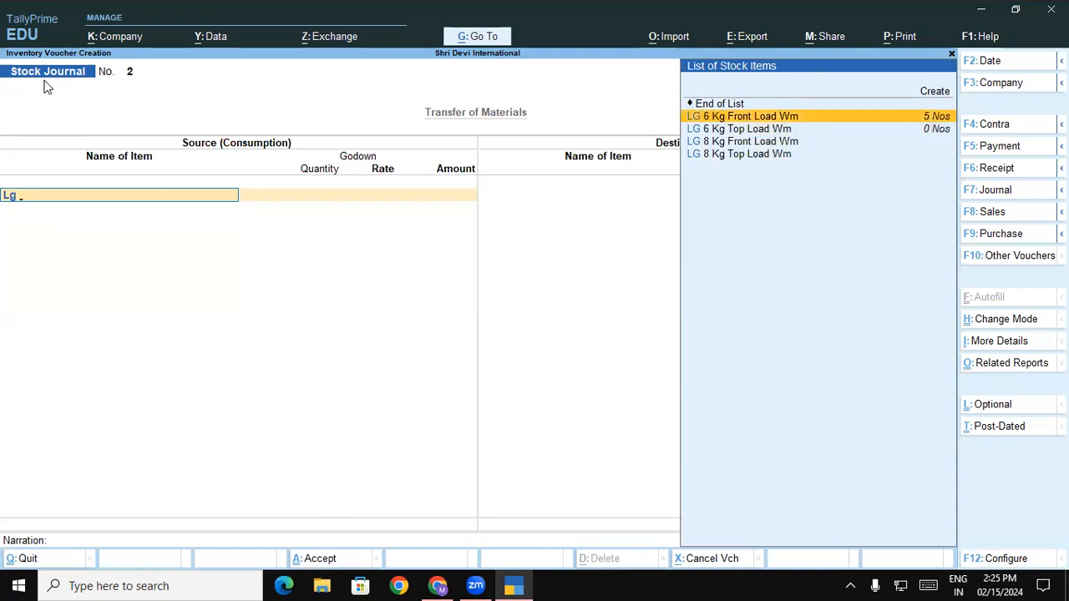
key(Return)
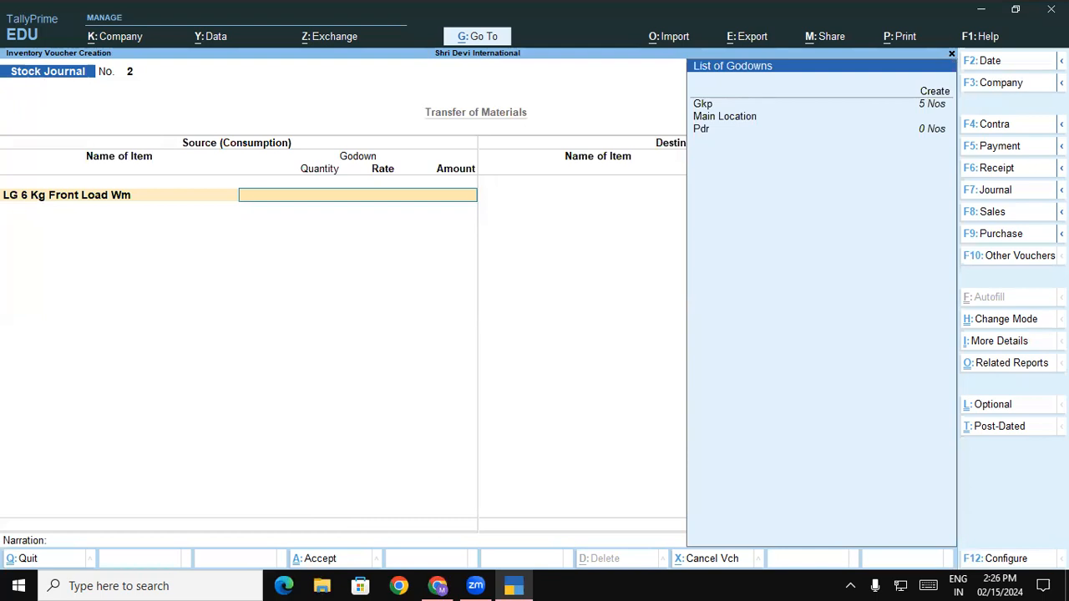
- Open the voucher mode choices, switch to the course document in Chrome and review the Step 2 instructions for recording the stock journal
click(1025, 322)
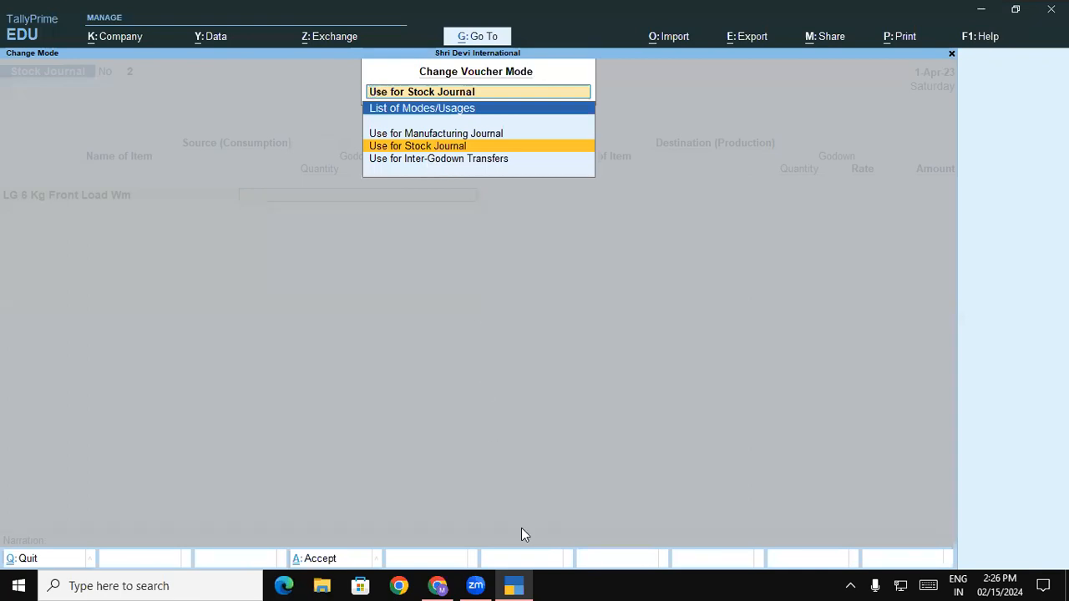
click(437, 585)
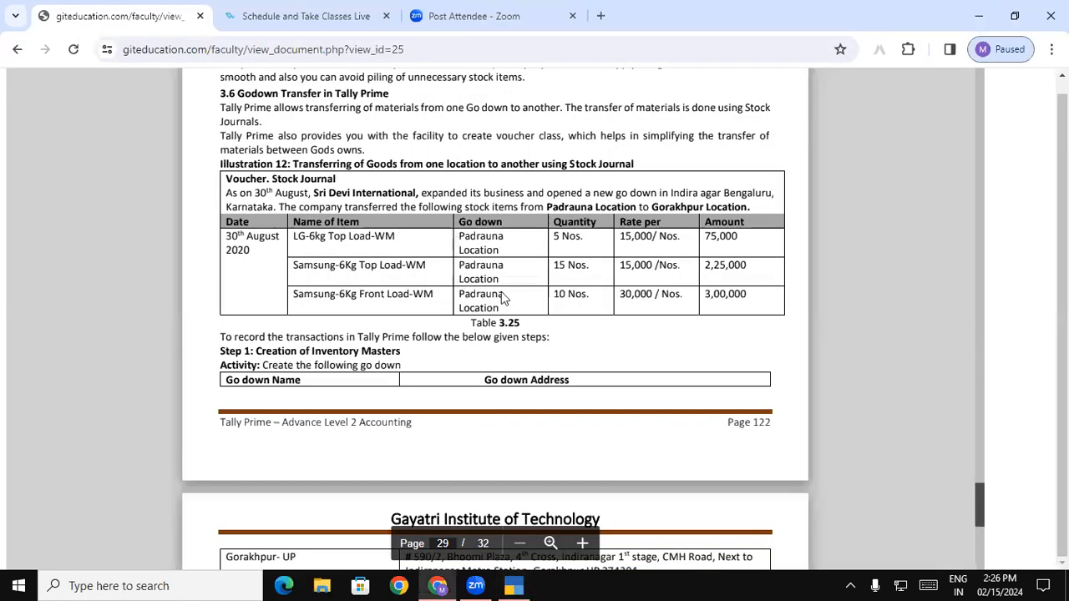
drag(984, 503, 983, 510)
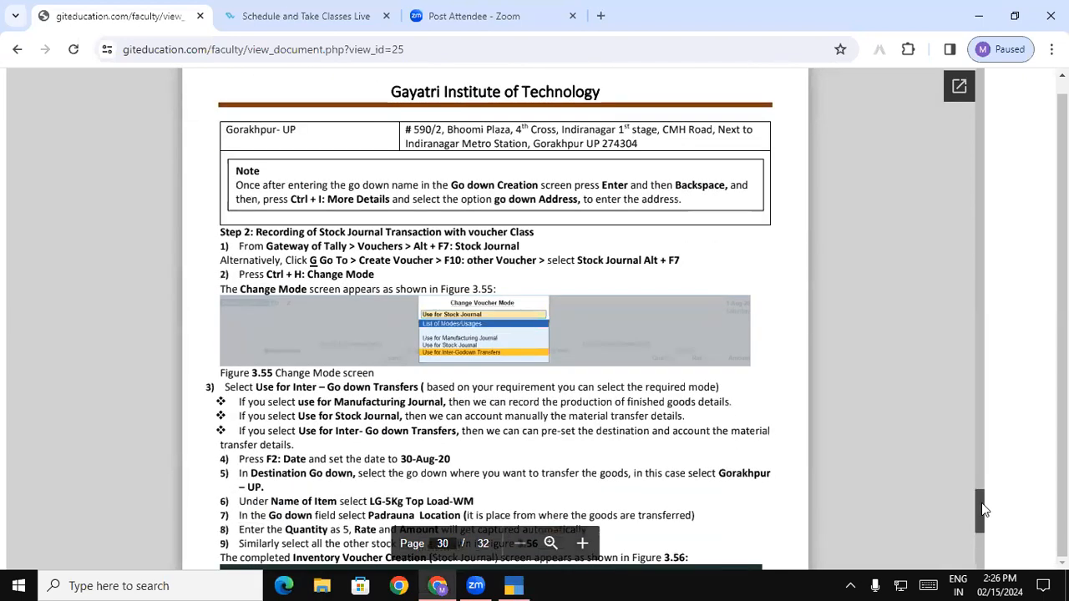
scroll(984, 509, down, 2)
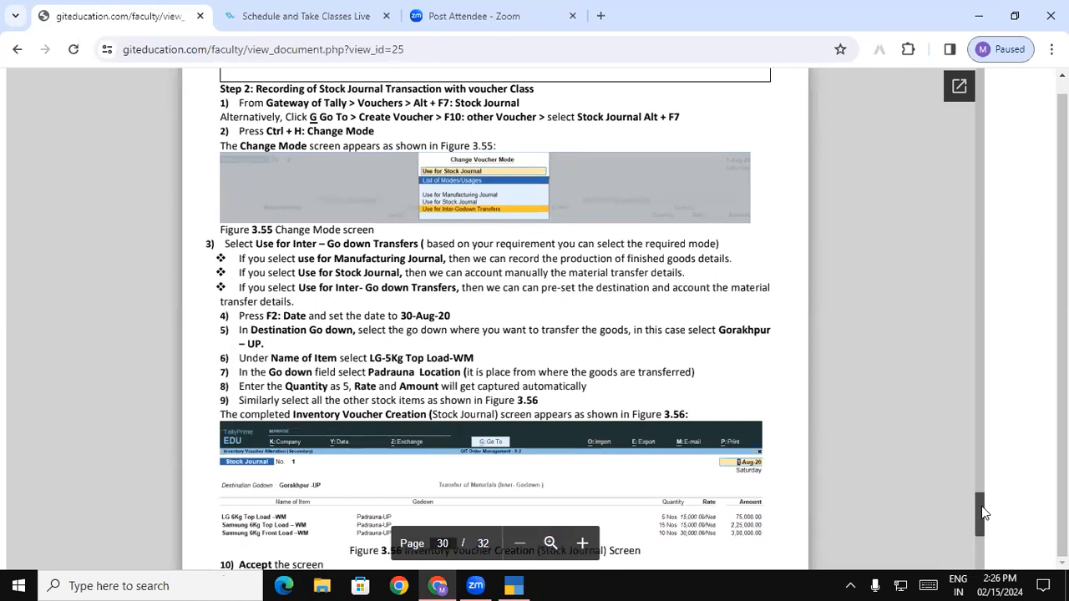
- Read the course document's remaining Step 2 and Go down Summary instructions, and switch to TallyPrime to abandon the open stock journal
scroll(979, 504, down, 1)
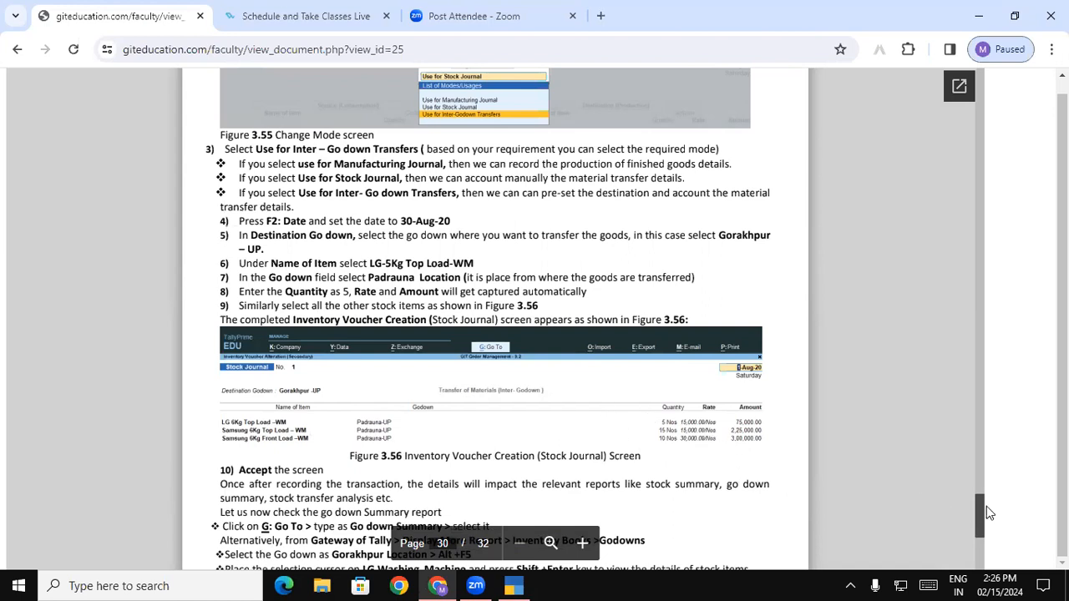
scroll(981, 513, down, 2)
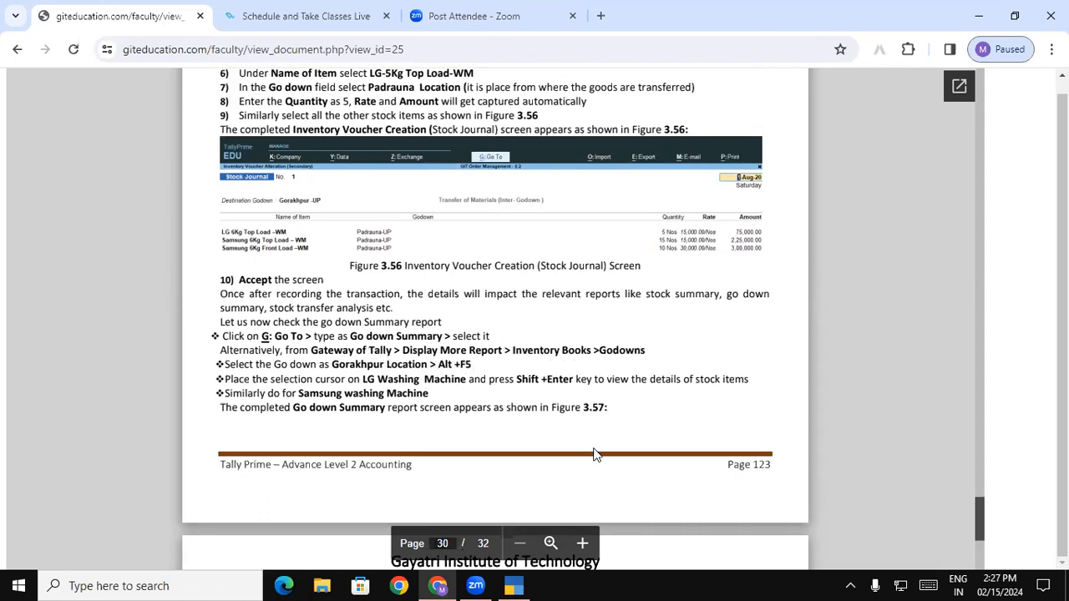
click(523, 583)
key(Escape)
key(Escape)
key(Escape)
key(Escape)
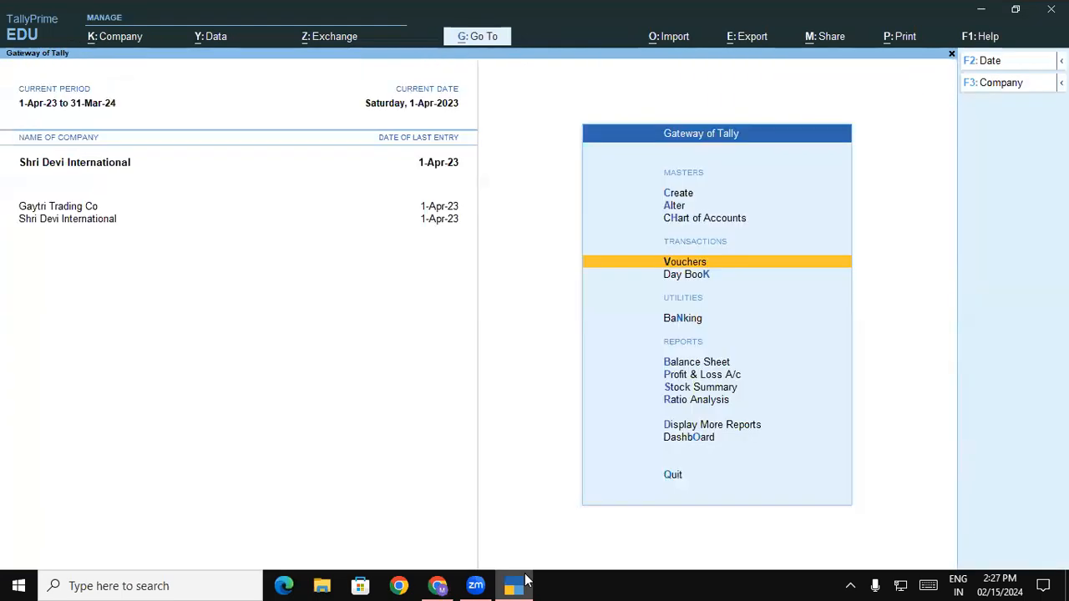
- Open the Godown Summary report from the Inventory Books for the Gkp godown
key(d)
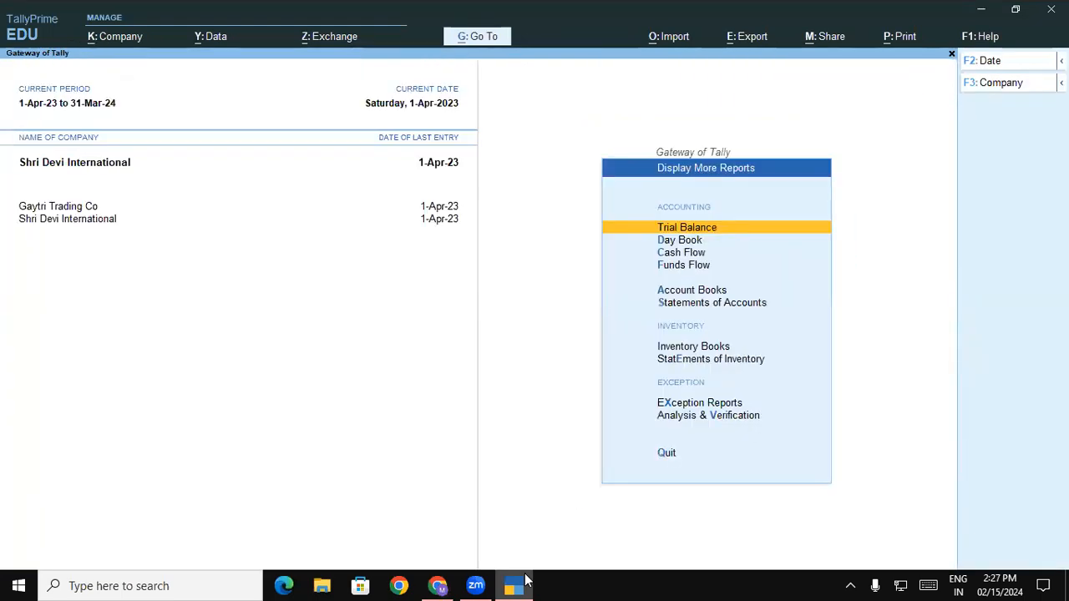
key(i)
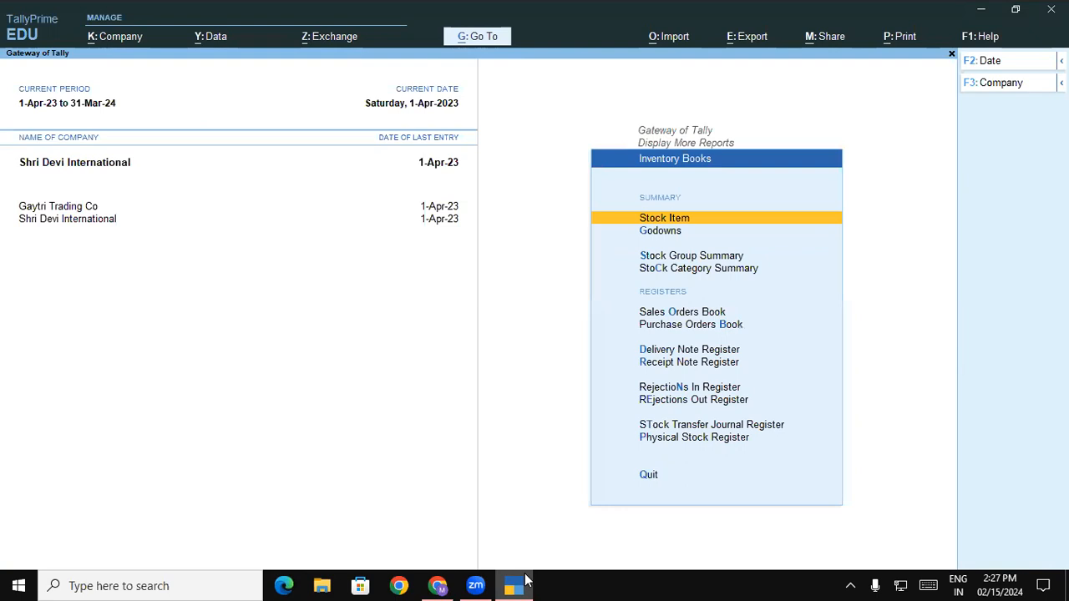
key(Down)
key(Return)
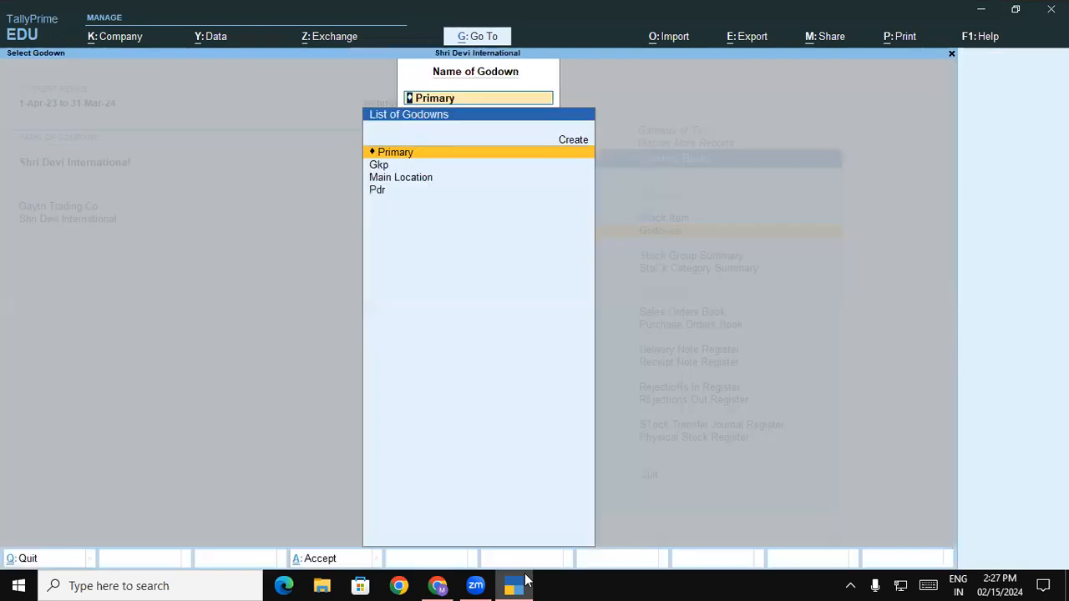
key(Down)
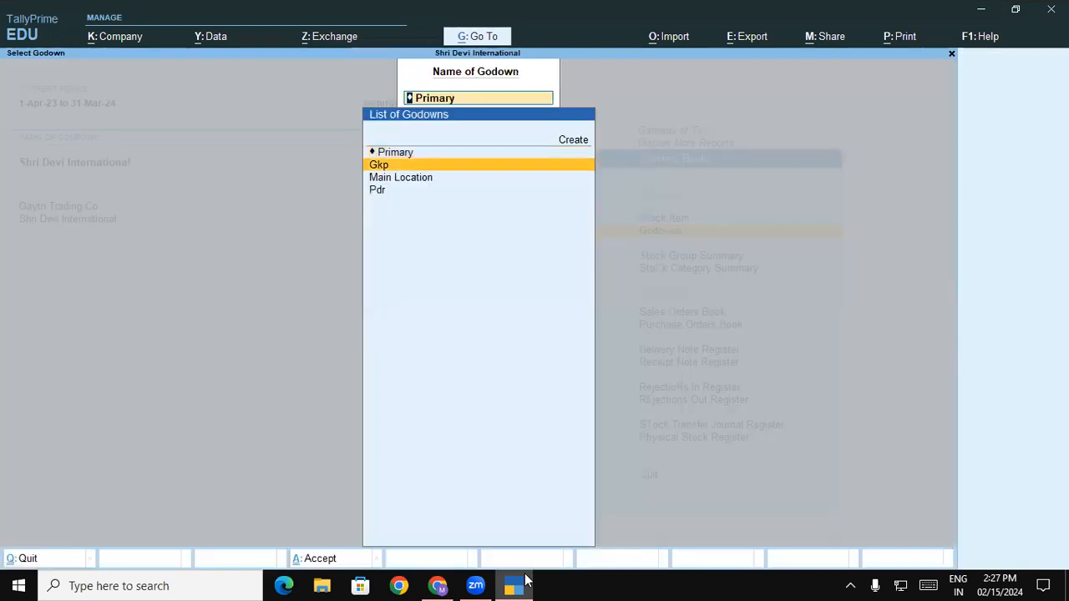
key(Return)
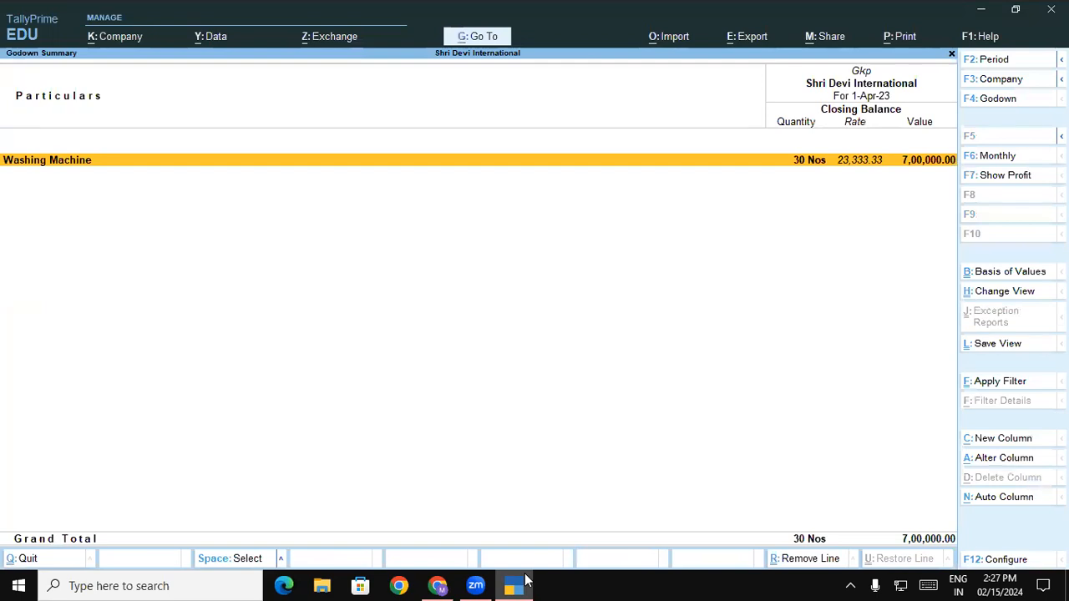
- Drill into Gkp's Washing Machine group and examine the item balances of the Samsung and LG washing machine groups
key(Return)
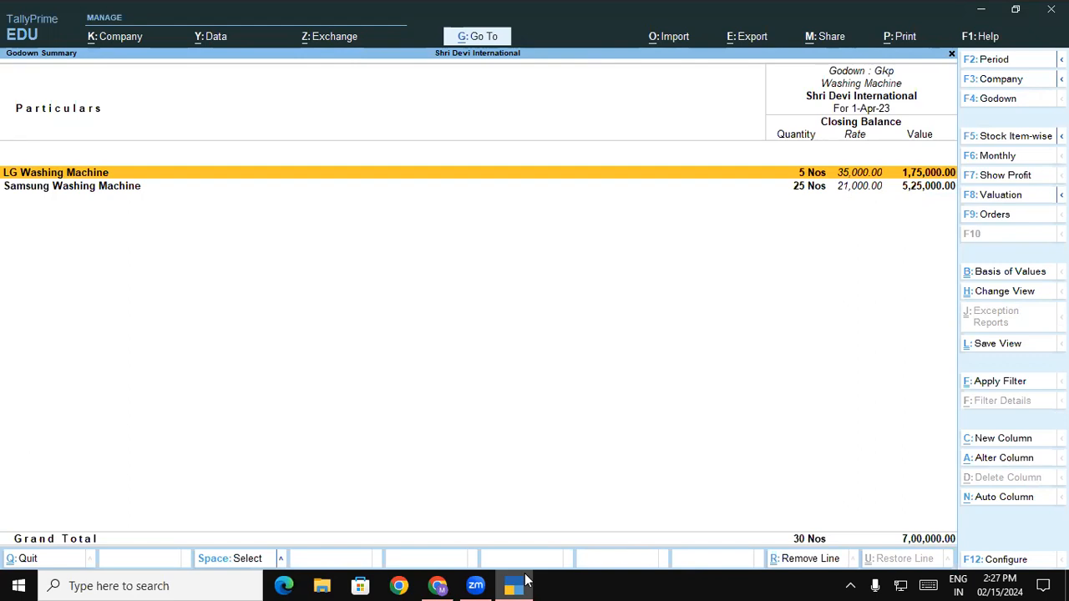
key(Down)
key(Return)
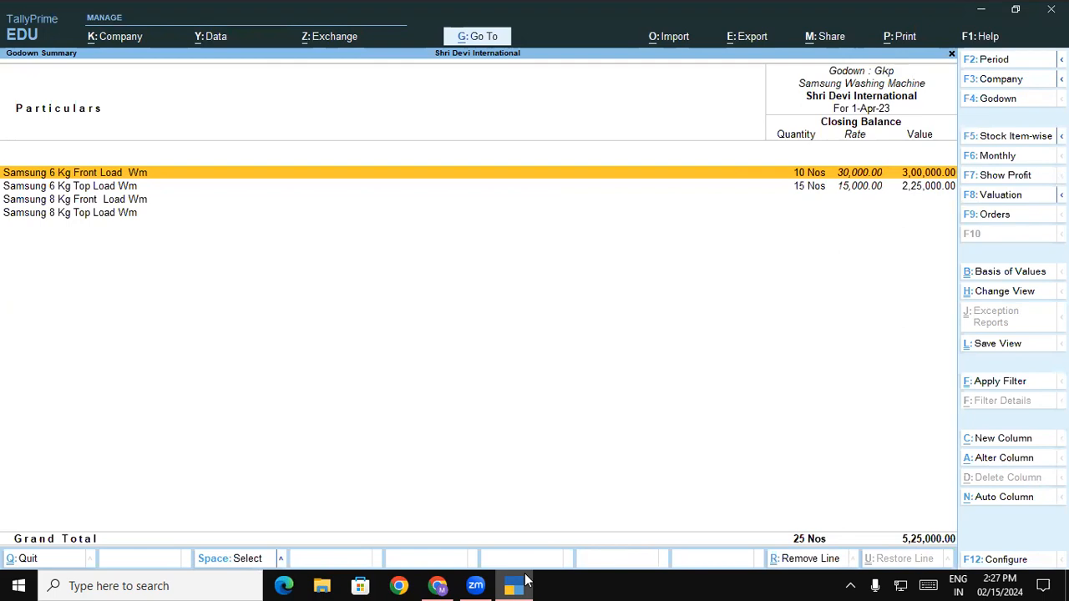
key(Escape)
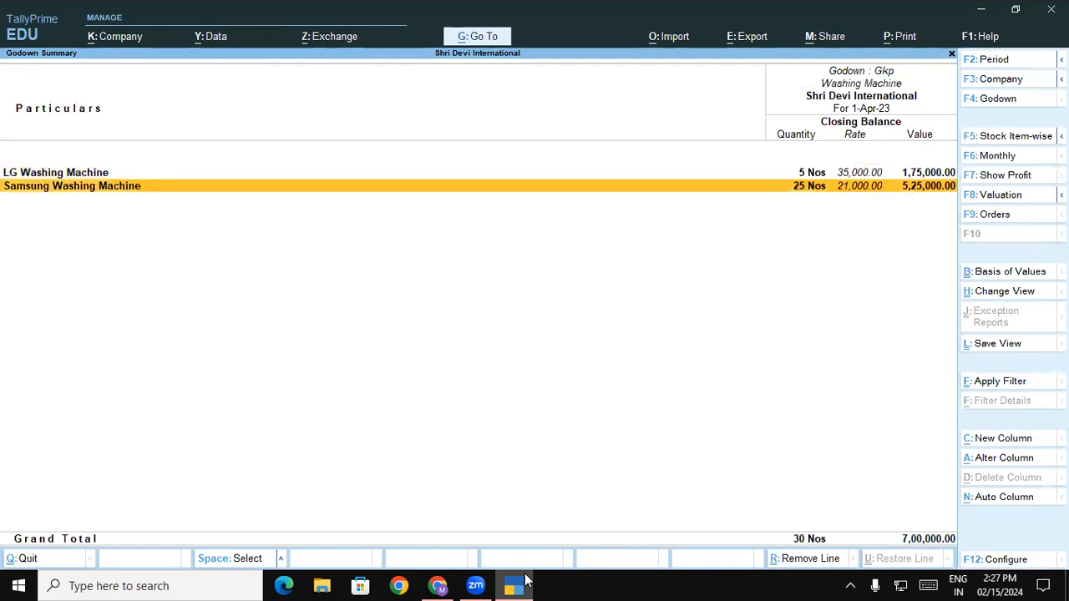
key(Up)
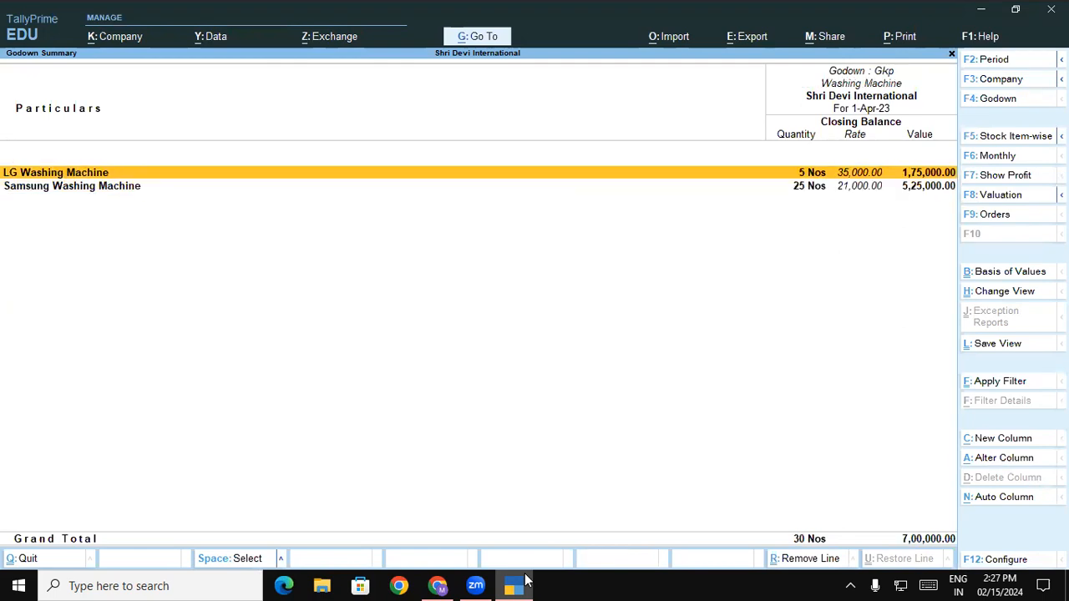
key(Return)
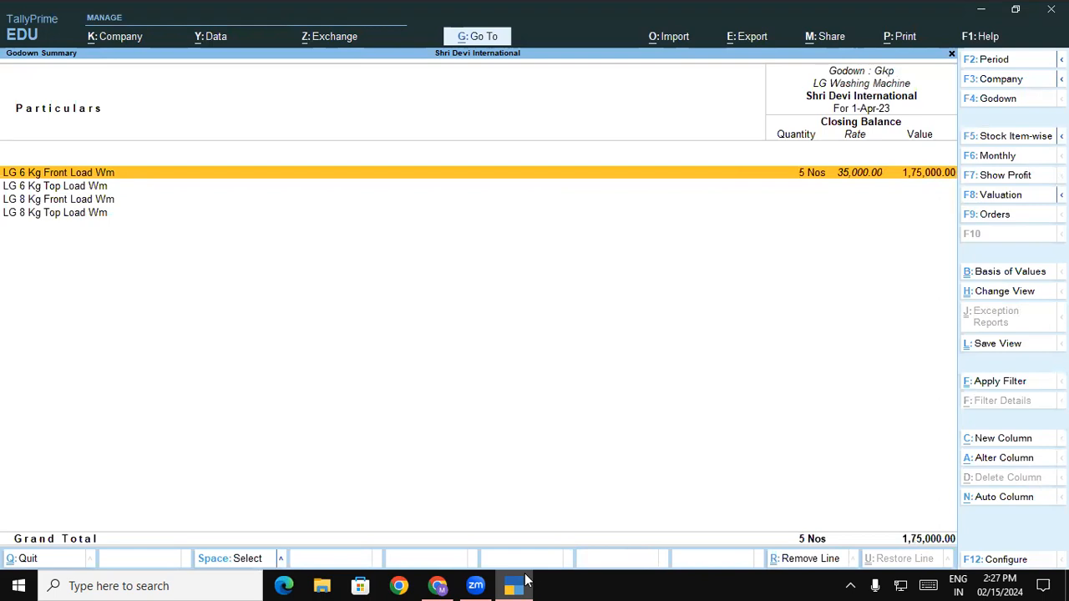
- Switch to the course document in Chrome and review Figure 3.57 and the Balance Sheet instructions with Figure 3.58
click(437, 586)
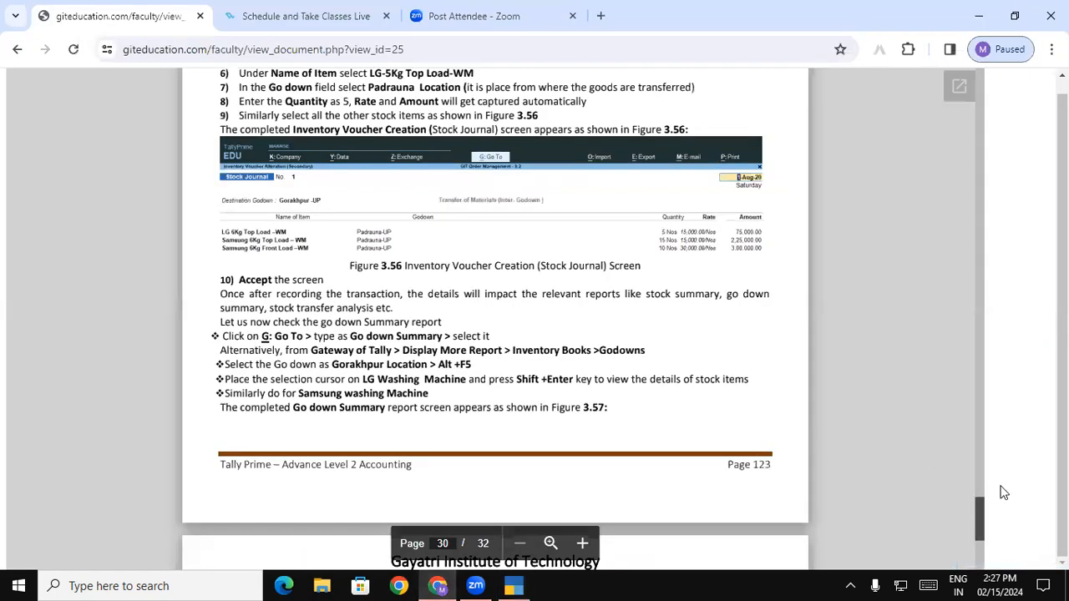
scroll(981, 520, down, 2)
scroll(982, 519, down, 3)
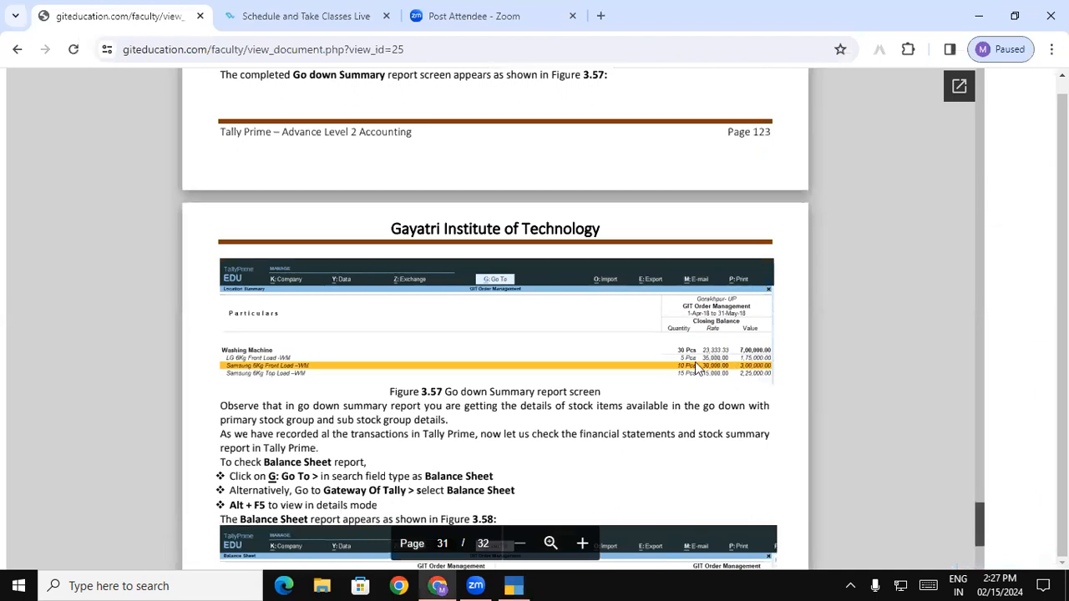
drag(982, 519, 981, 525)
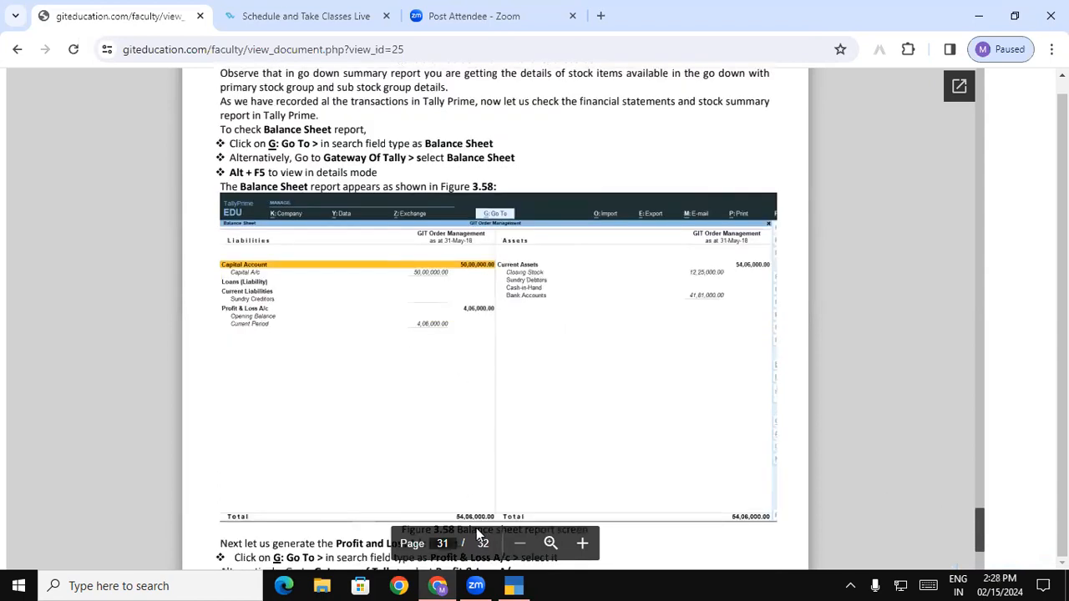
- Switch to TallyPrime, leave the godown report and show the Balance Sheet in detailed mode
click(513, 586)
key(Escape)
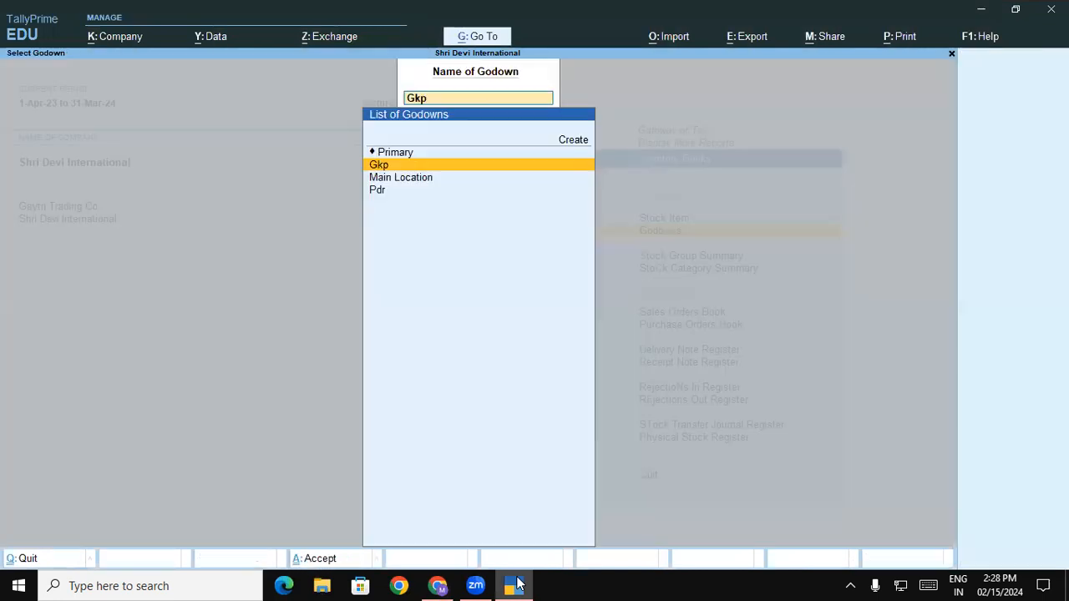
key(Escape)
key(Escape)
key(Escape)
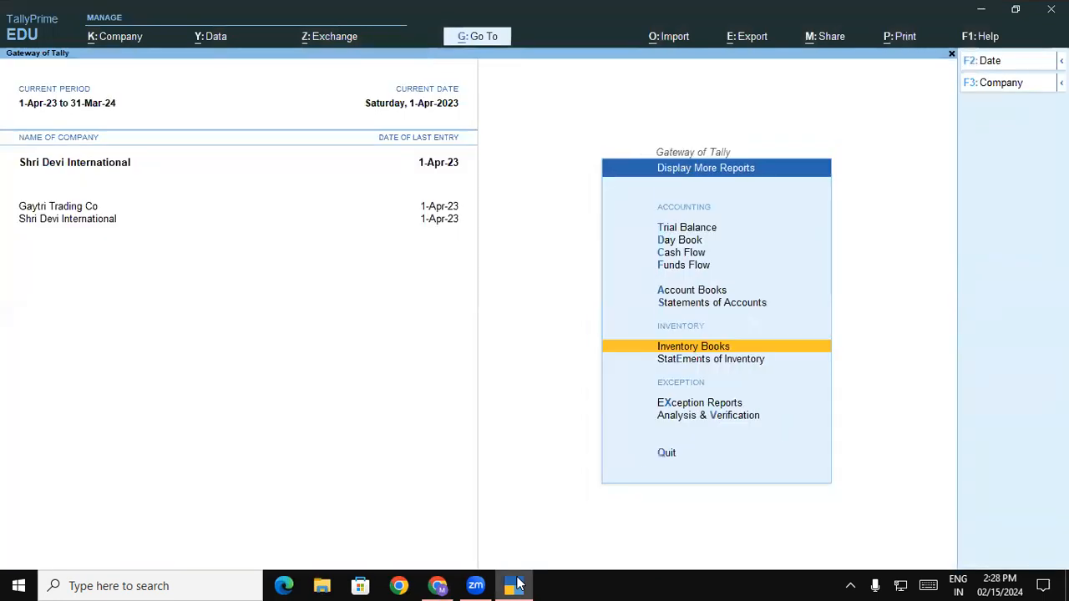
key(b)
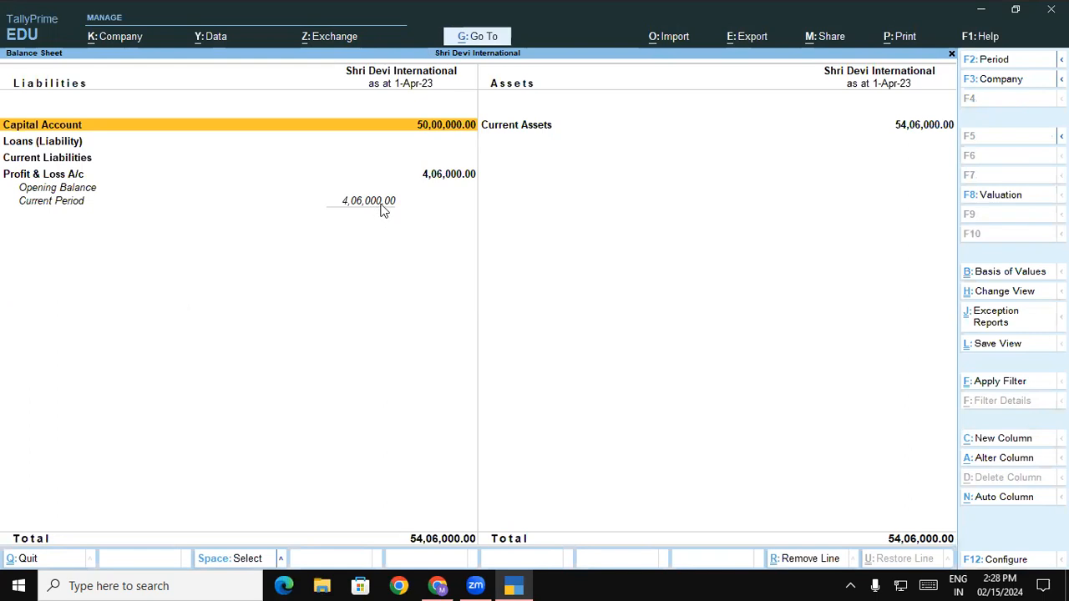
key(alt)
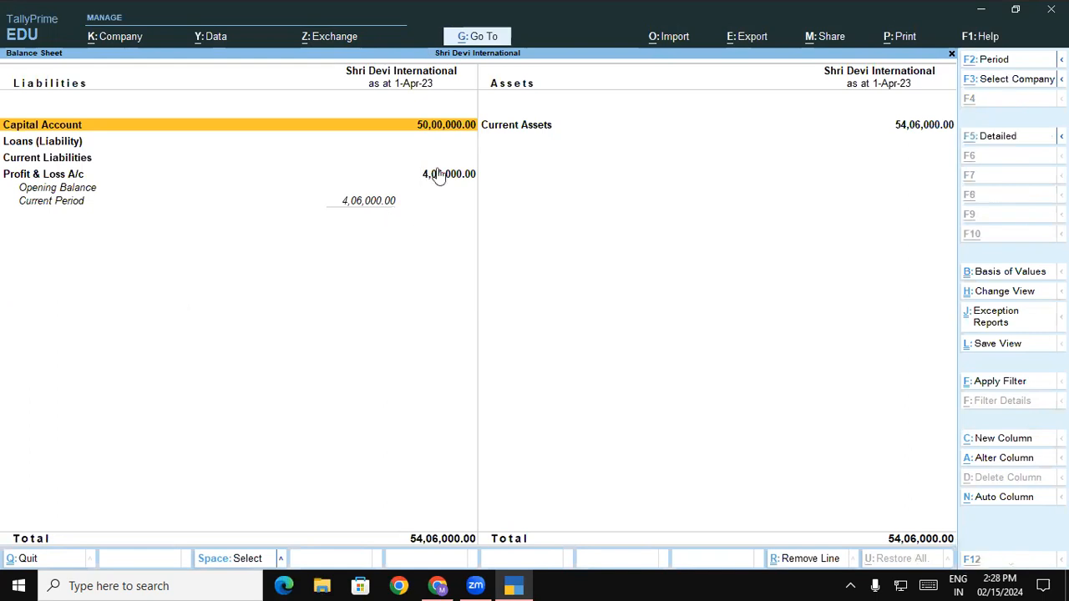
key(alt+F5)
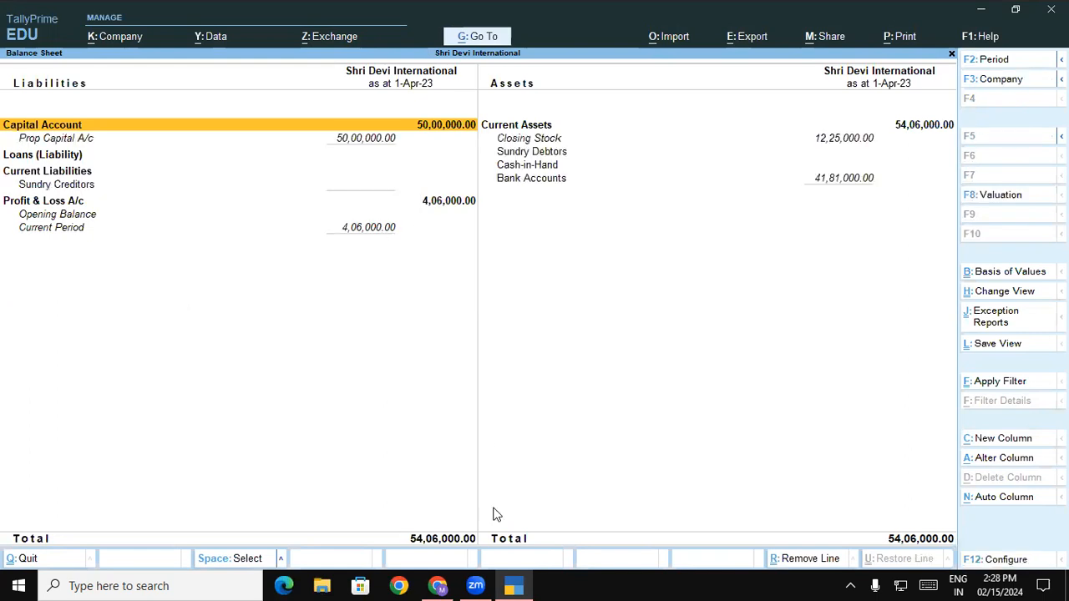
- Compare the Balance Sheet with Figure 3.58 in the course document and read on to the Stock Summary and Key Takeaways sections
click(438, 586)
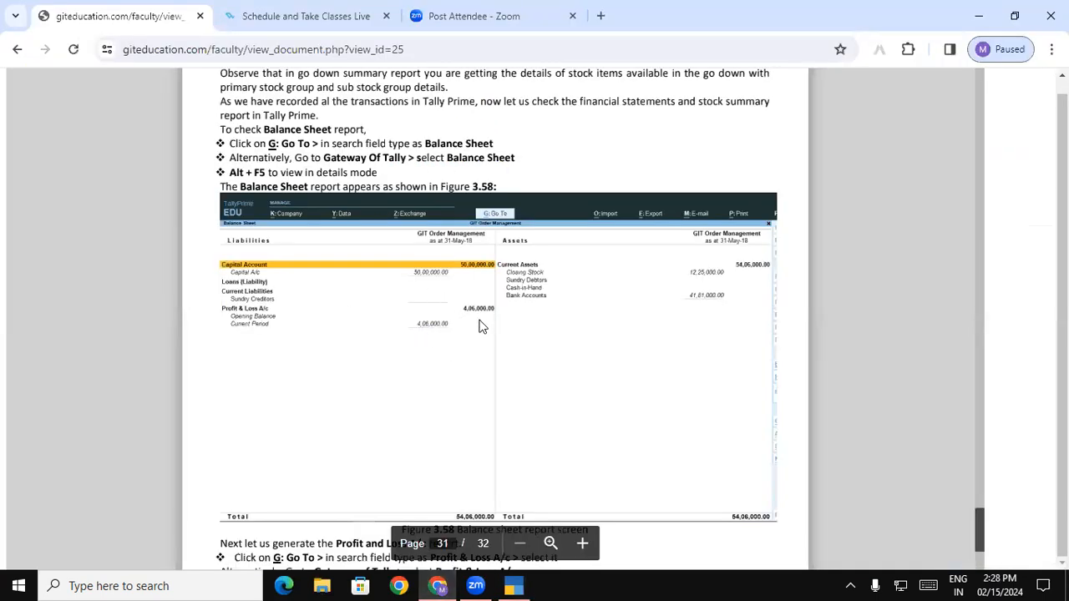
click(513, 586)
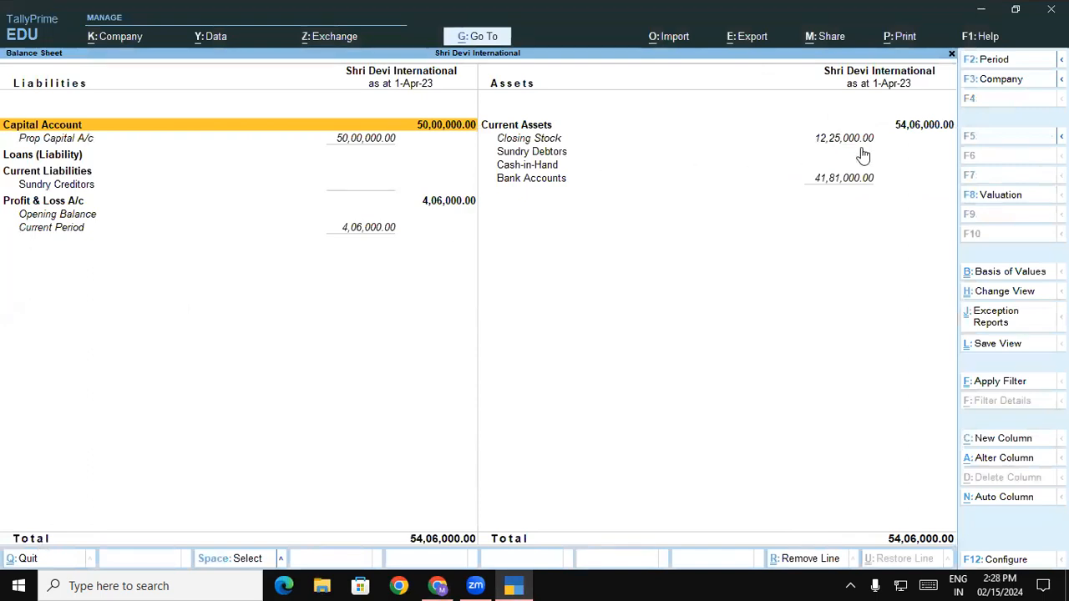
click(514, 586)
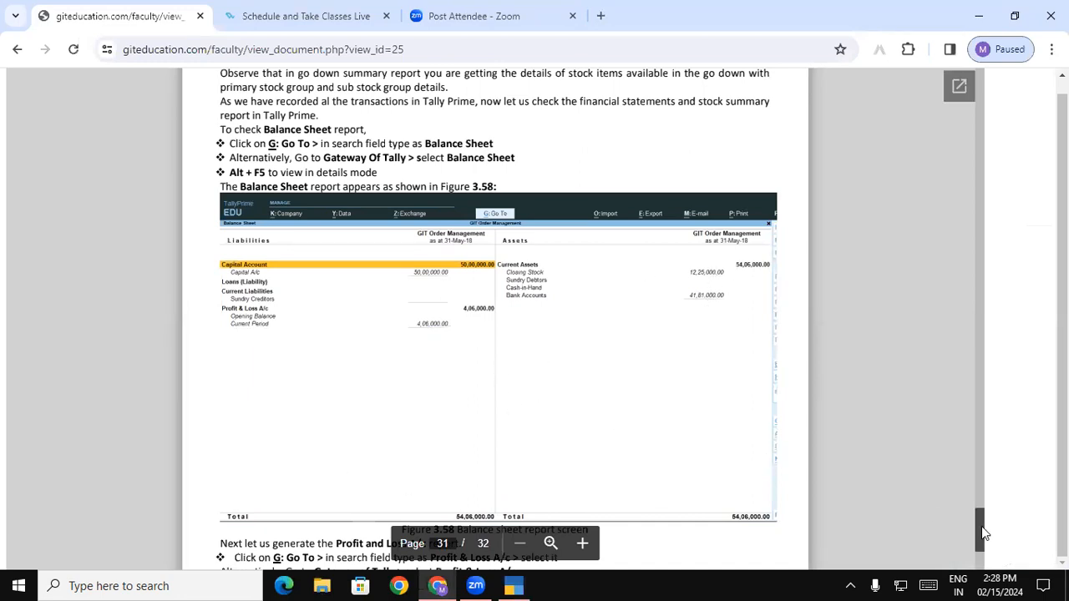
drag(982, 529, 982, 546)
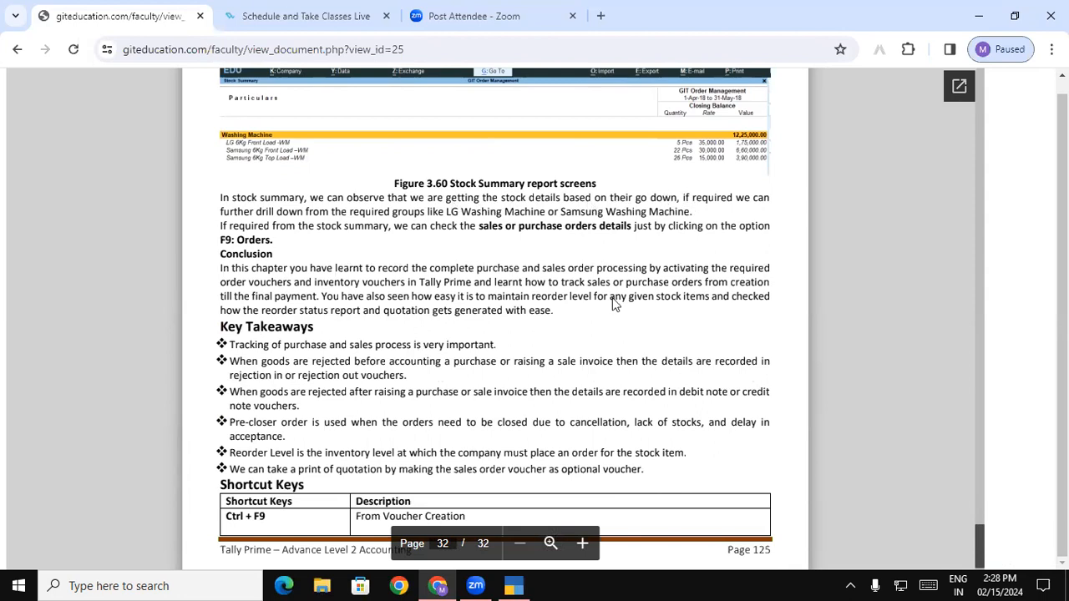
- Switch to TallyPrime, close the Balance Sheet and open the Display More Reports list from the Gateway of Tally
click(513, 585)
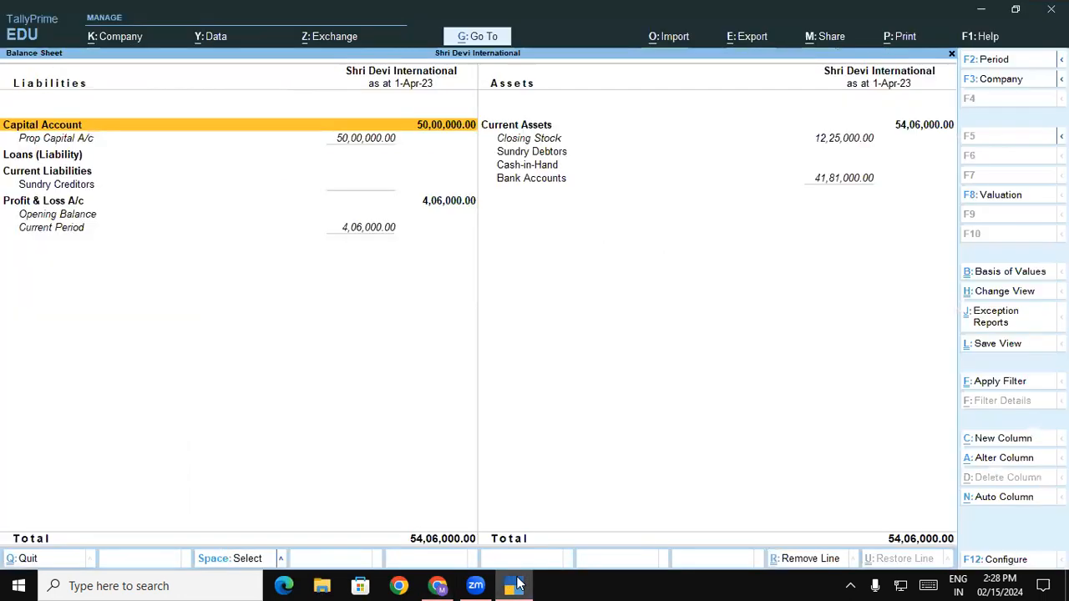
key(Escape)
key(Escape)
key(Escape)
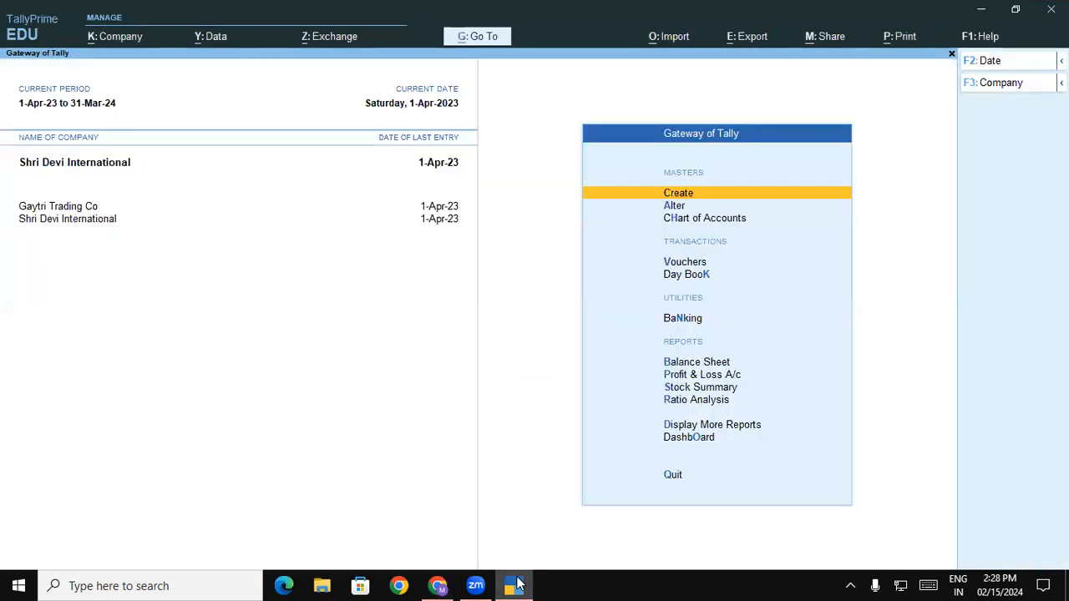
key(Down)
key(Down)
key(Down)
key(Down)
key(Down)
key(Down)
key(Down)
key(Down)
key(Down)
key(Down)
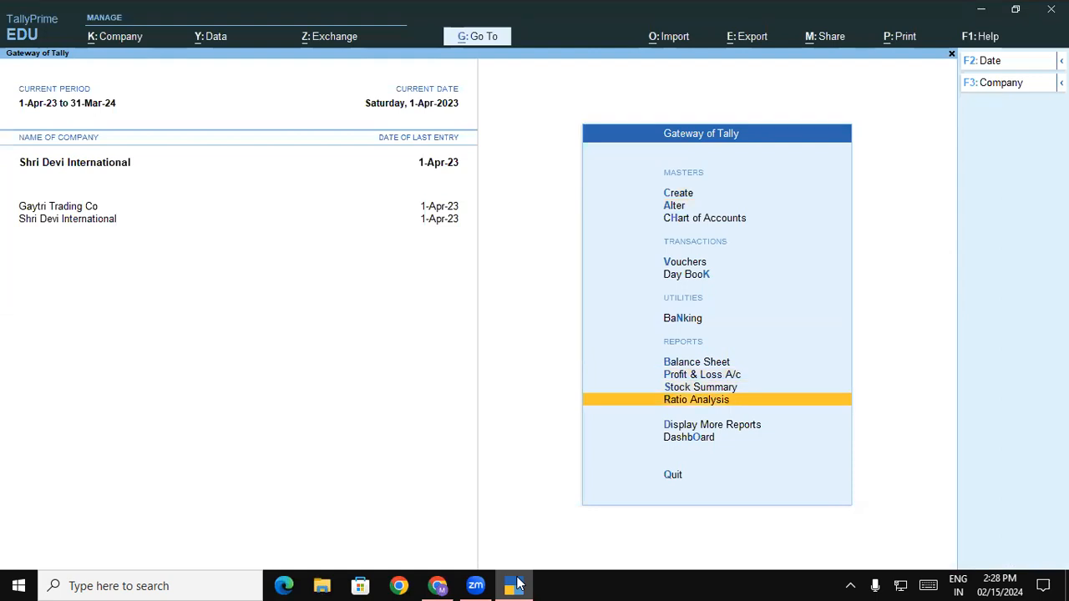
key(Return)
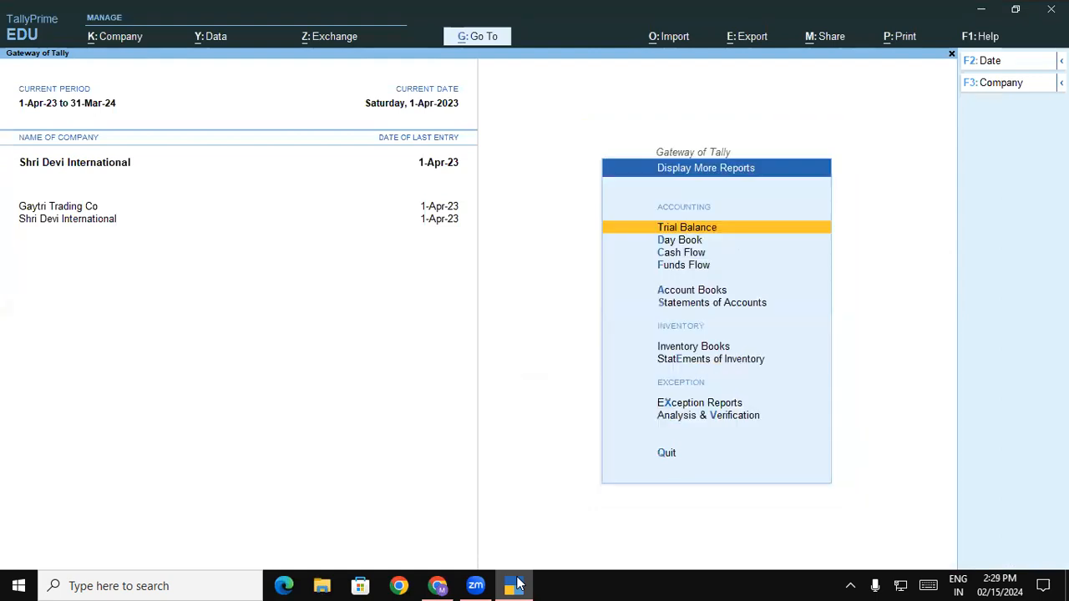
- Open the Godown Summary report from the Inventory Books for the Pdr godown
key(Down)
key(Down)
key(Down)
key(Down)
key(Down)
key(Down)
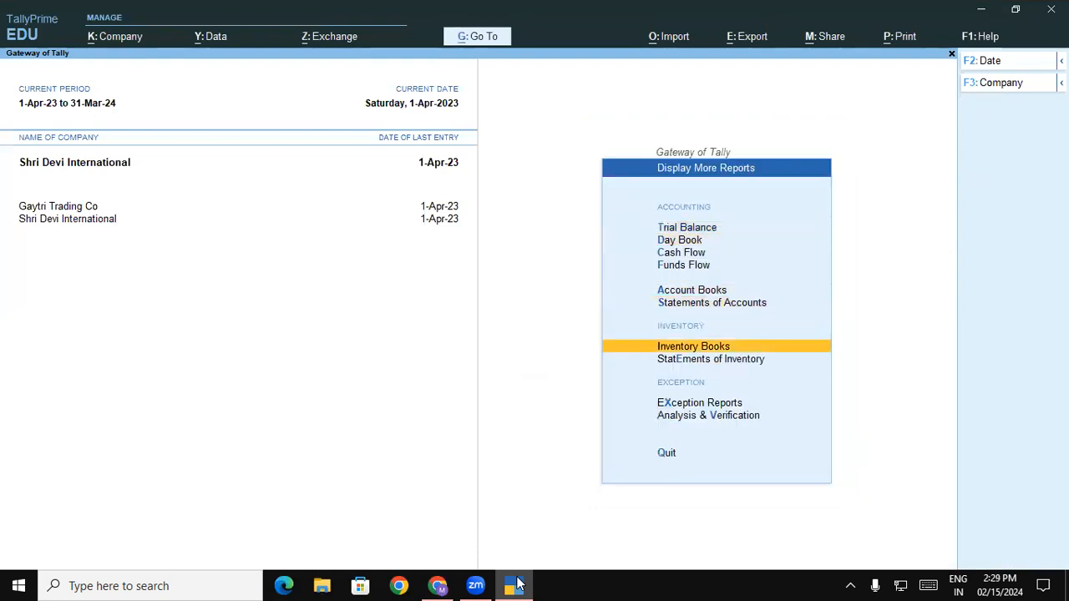
key(Return)
key(Down)
key(Return)
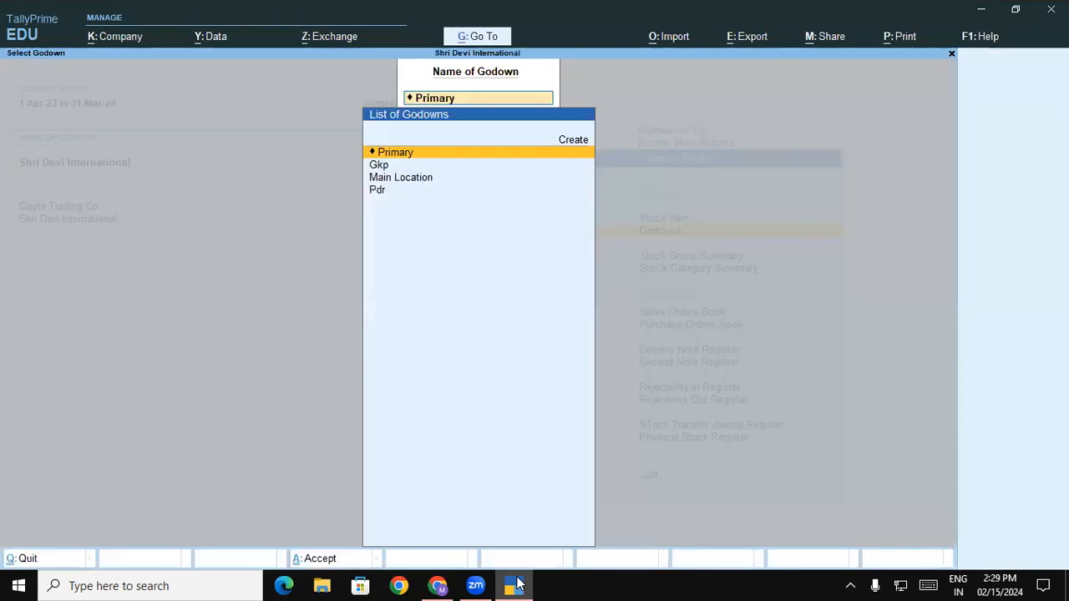
key(Down)
key(Down)
key(Down)
key(Return)
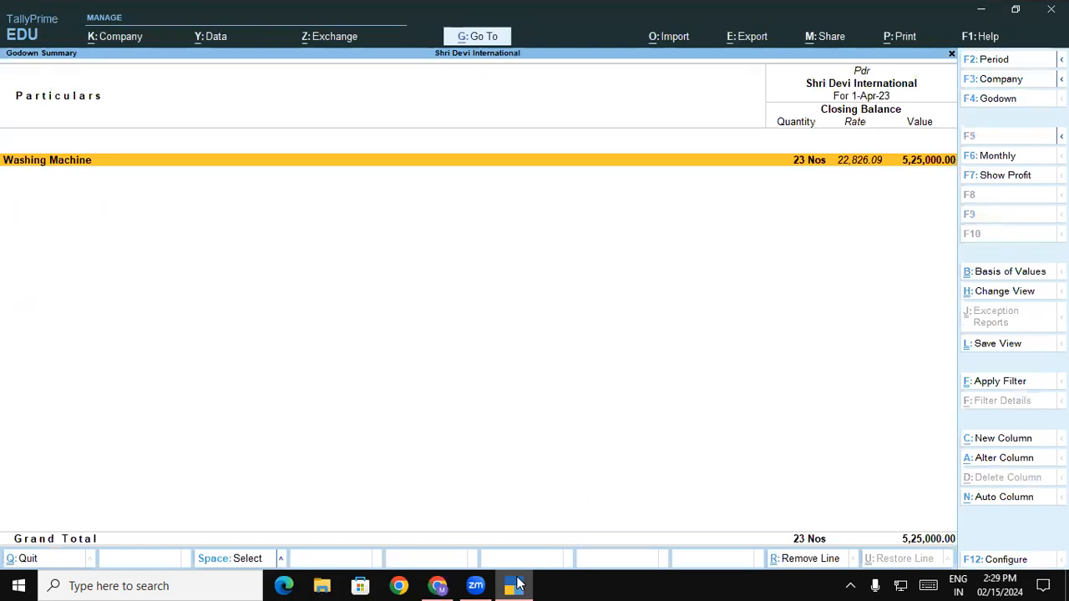
- Drill into Pdr's Washing Machine group, examine the Samsung Washing Machine item balances and return to the group list
key(Return)
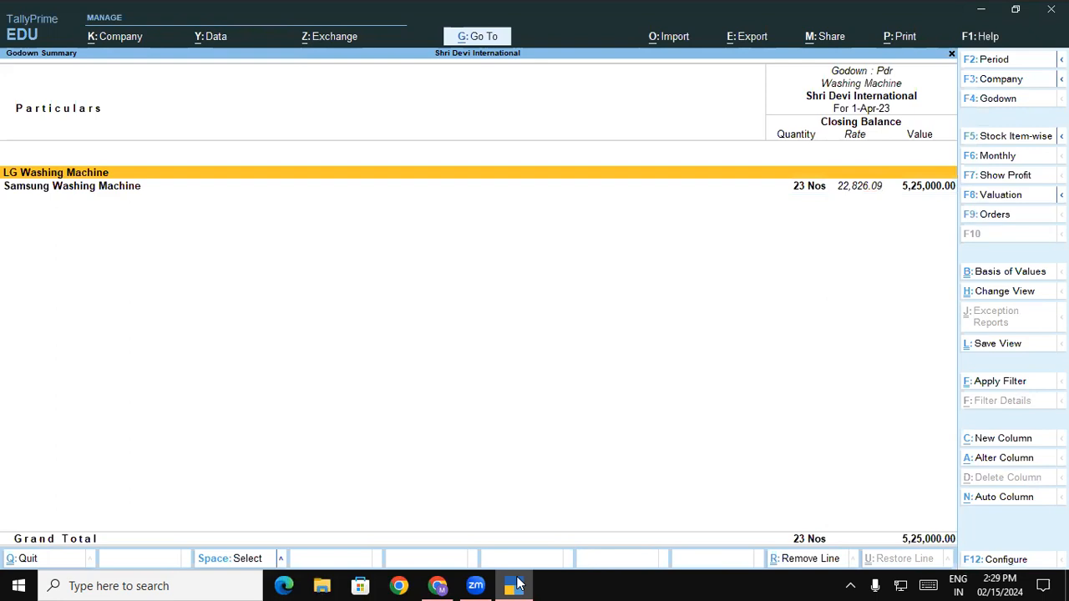
key(Down)
key(Return)
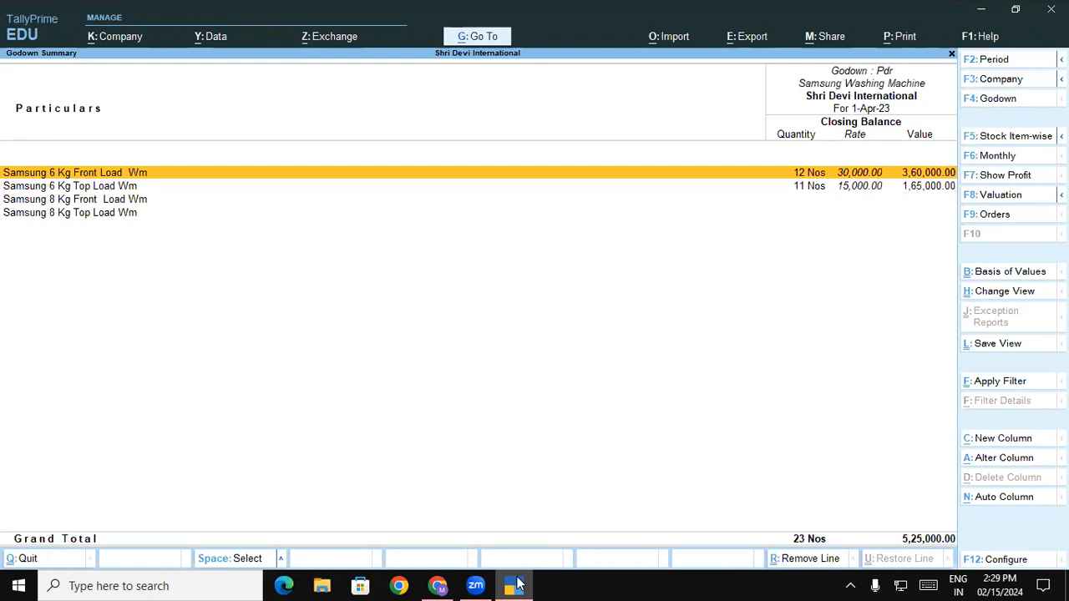
key(Escape)
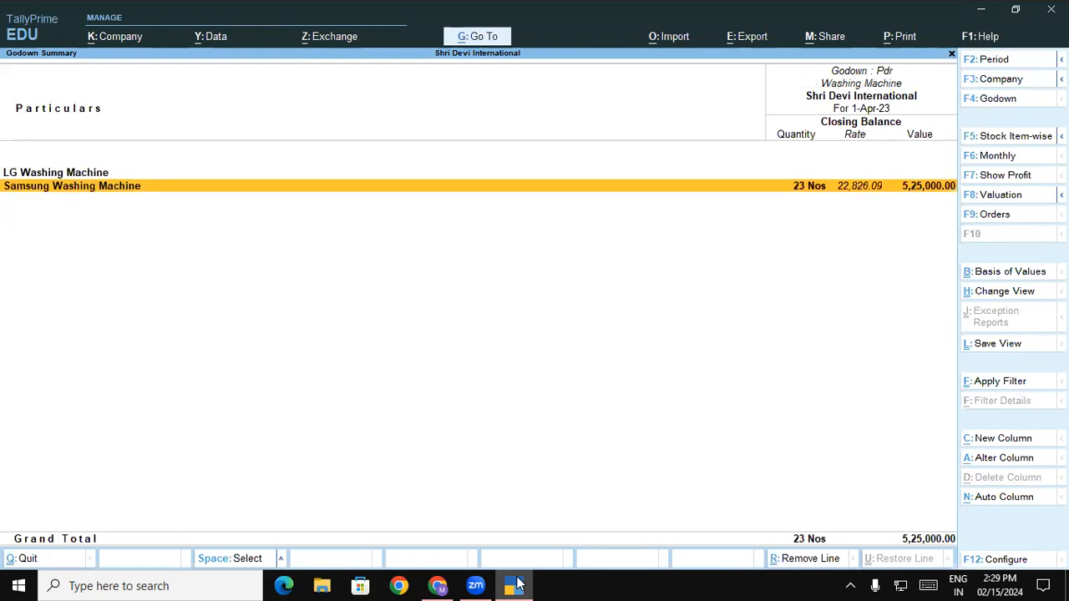
- Switch the Godown Summary from Pdr to the Gkp godown and drill into its Washing Machine group to examine the item balances
key(Escape)
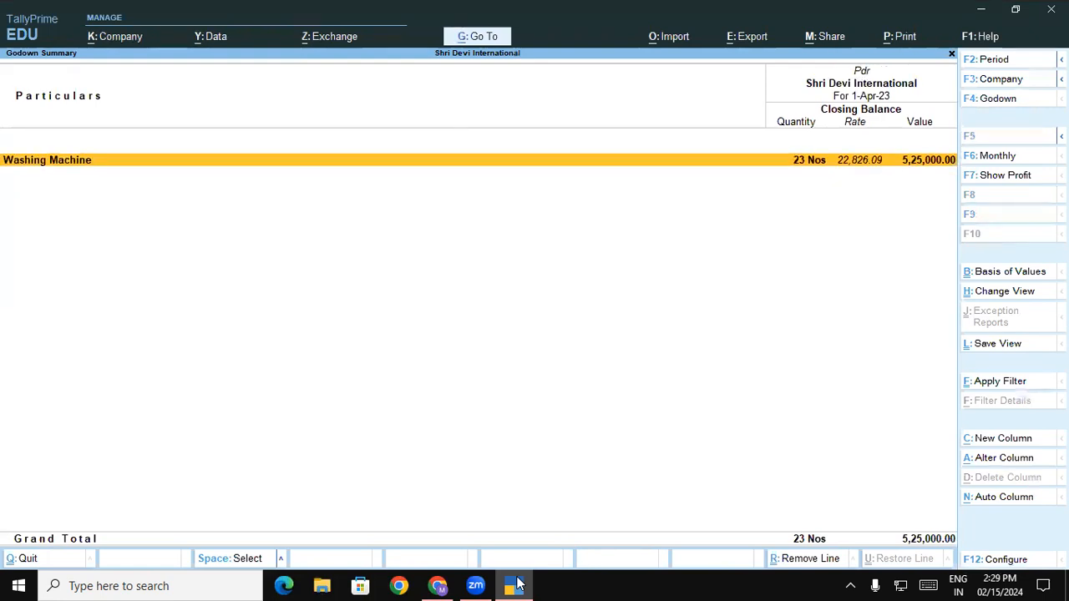
key(Escape)
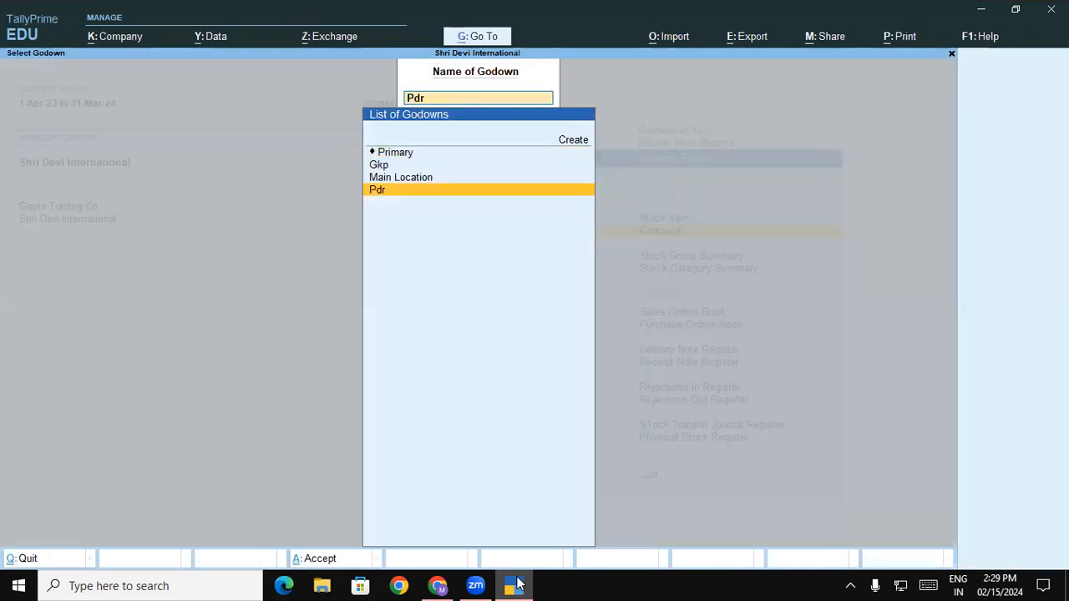
text(G)
key(Return)
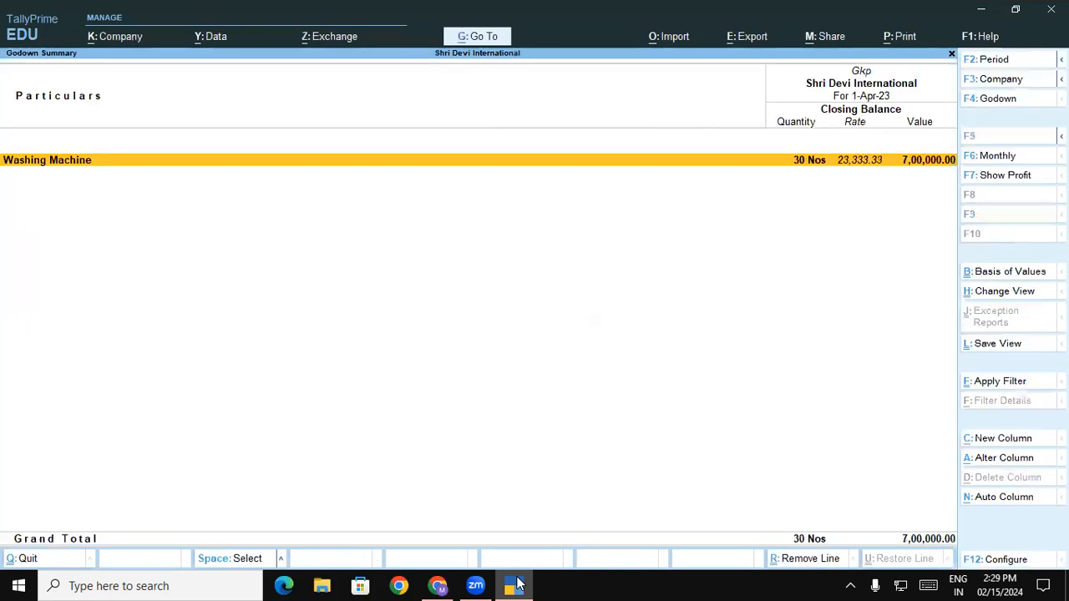
key(Return)
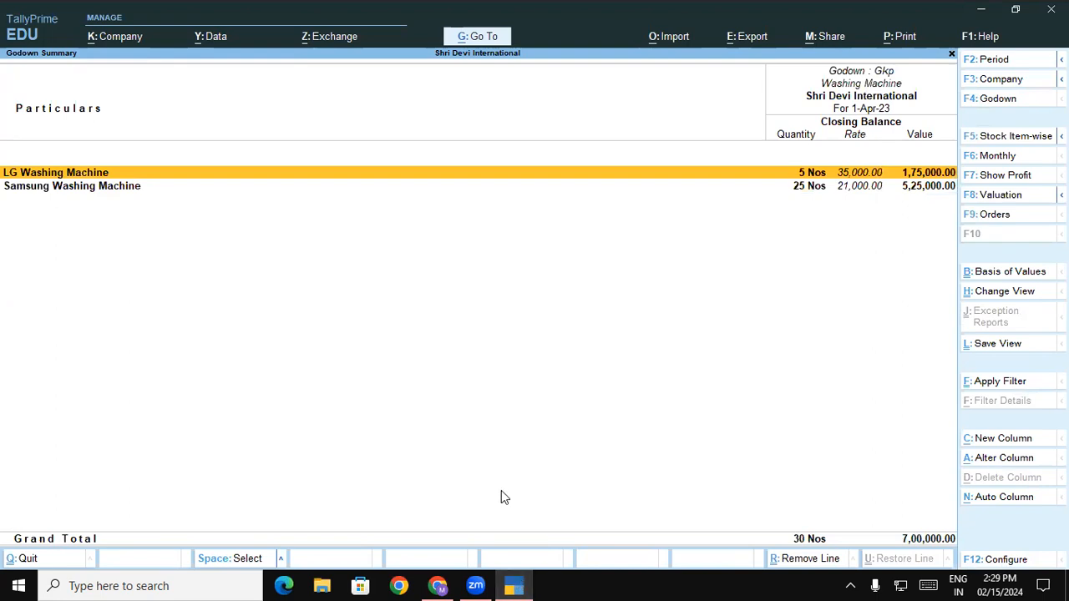
- Switch to the course document in Chrome and review the Conclusion, Key Takeaways and Shortcut Keys sections on its last page
click(437, 586)
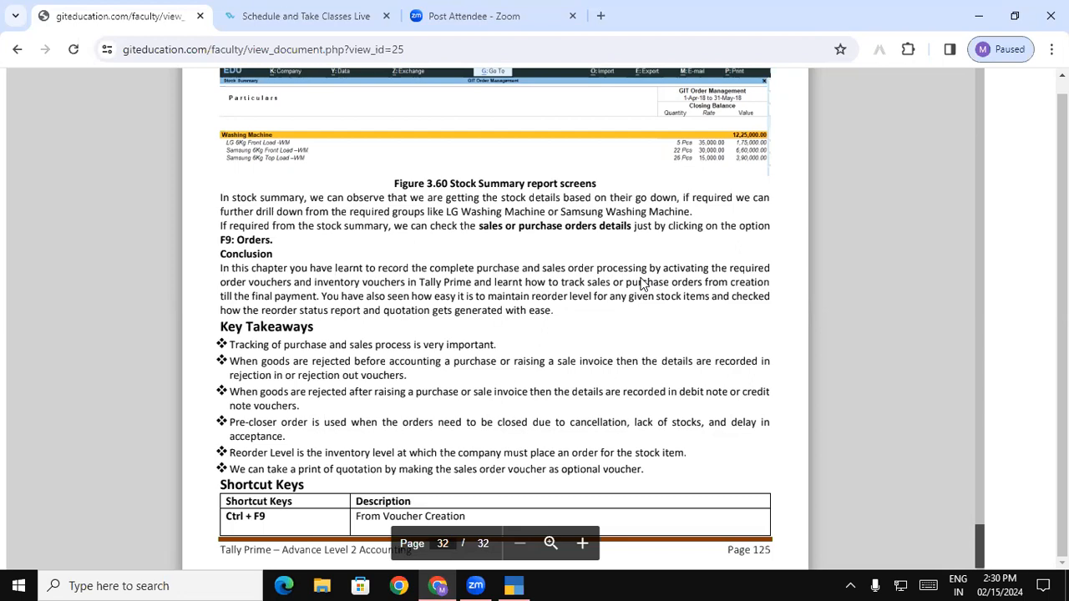
scroll(641, 285, down, 2)
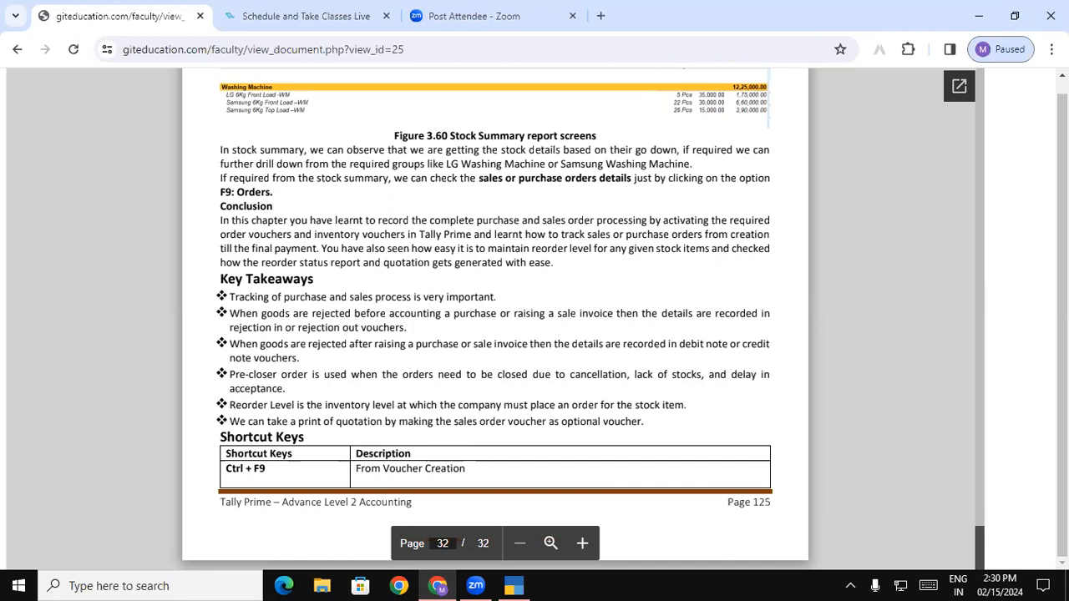
scroll(1063, 251, up, 1)
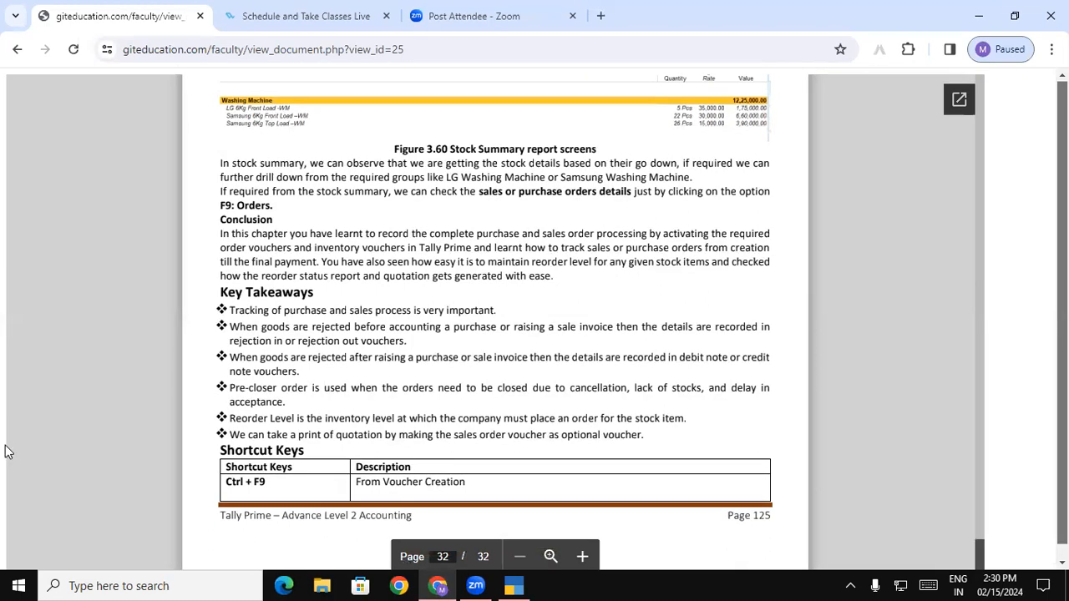